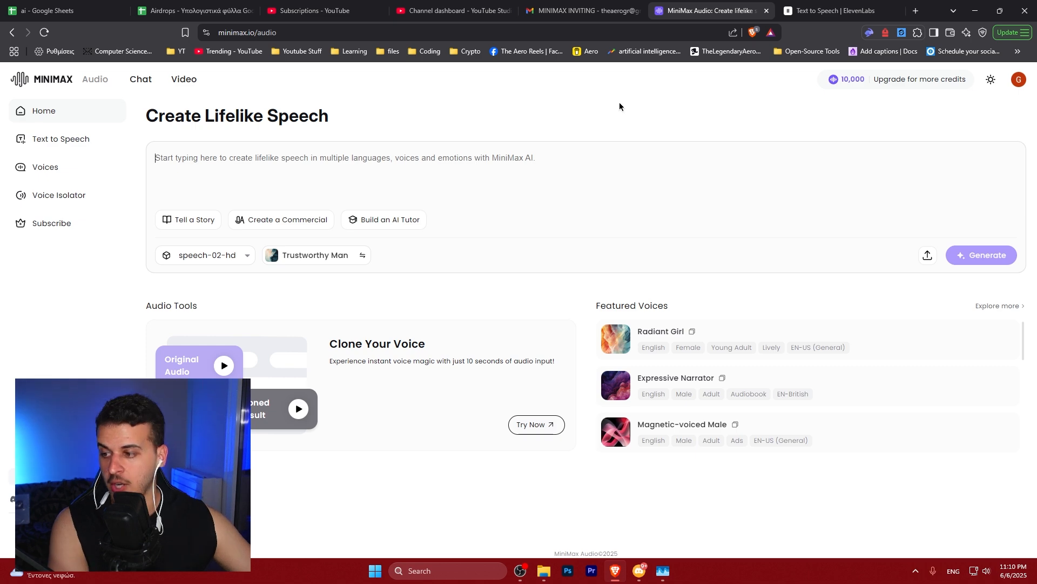
Review the itemized credit bills and the subscription plans, including what the Free plan offers
left_click(850, 79)
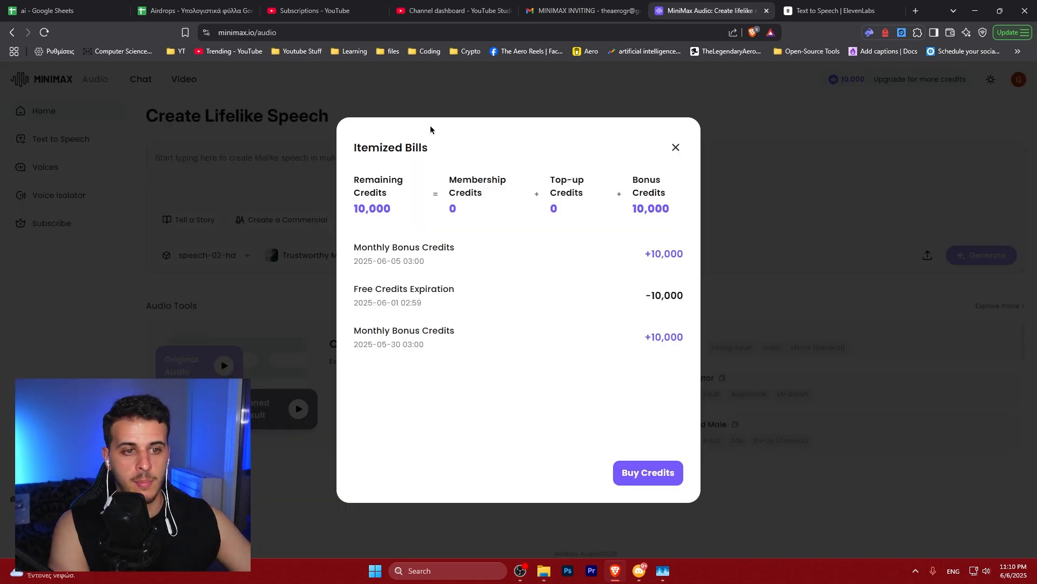
left_click(675, 147)
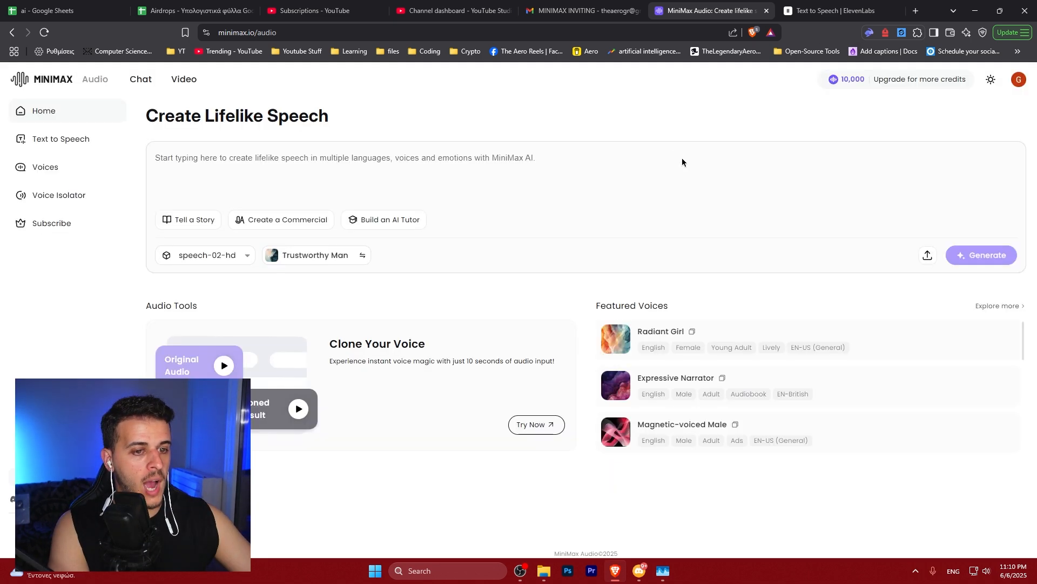
left_click(903, 81)
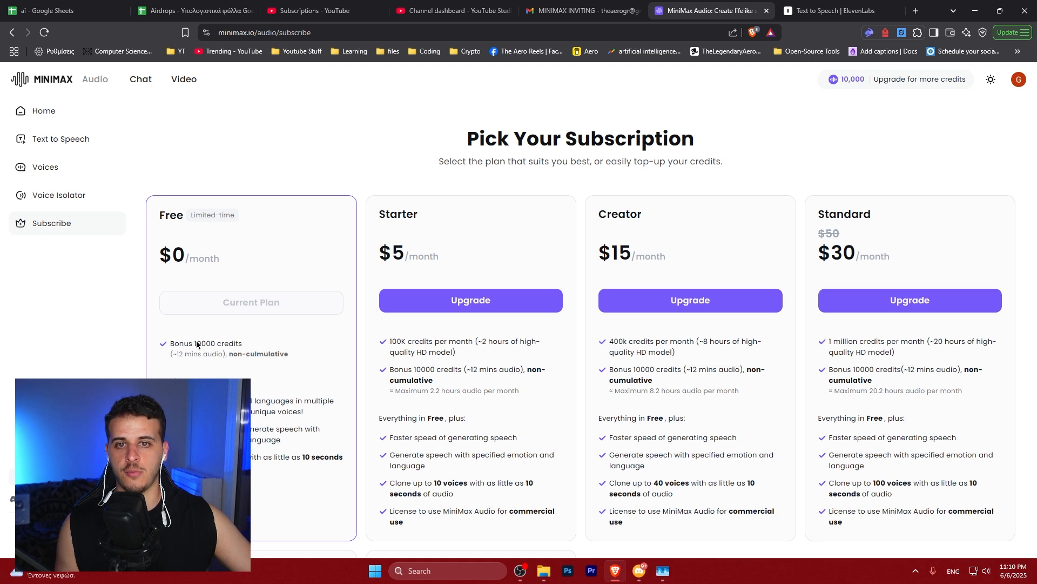
left_click_drag(253, 401, 334, 411)
left_click(335, 411)
left_click_drag(252, 401, 335, 414)
left_click(324, 414)
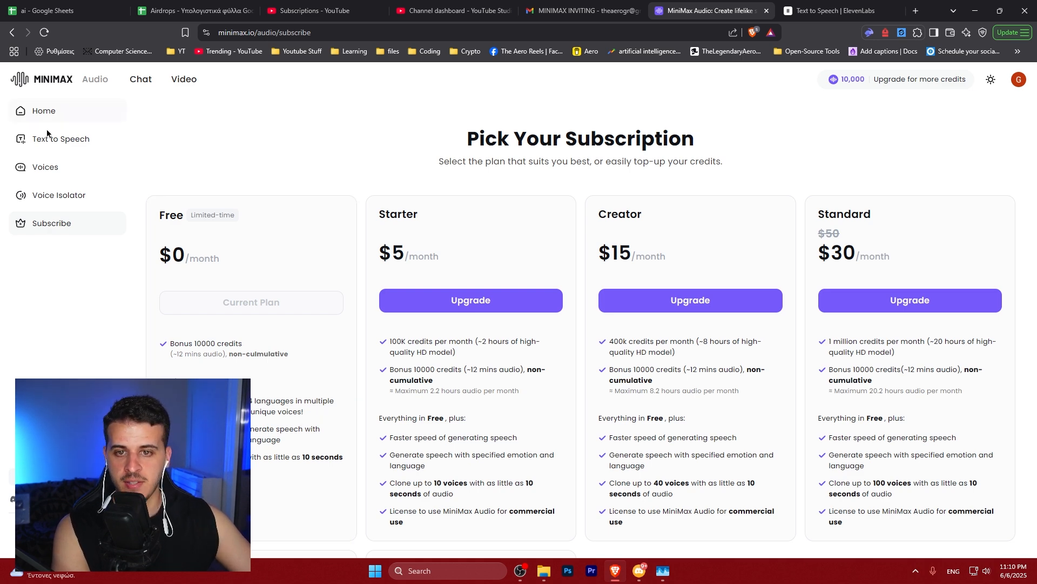
Look through the Voices page and view the voice cloning form
left_click(49, 170)
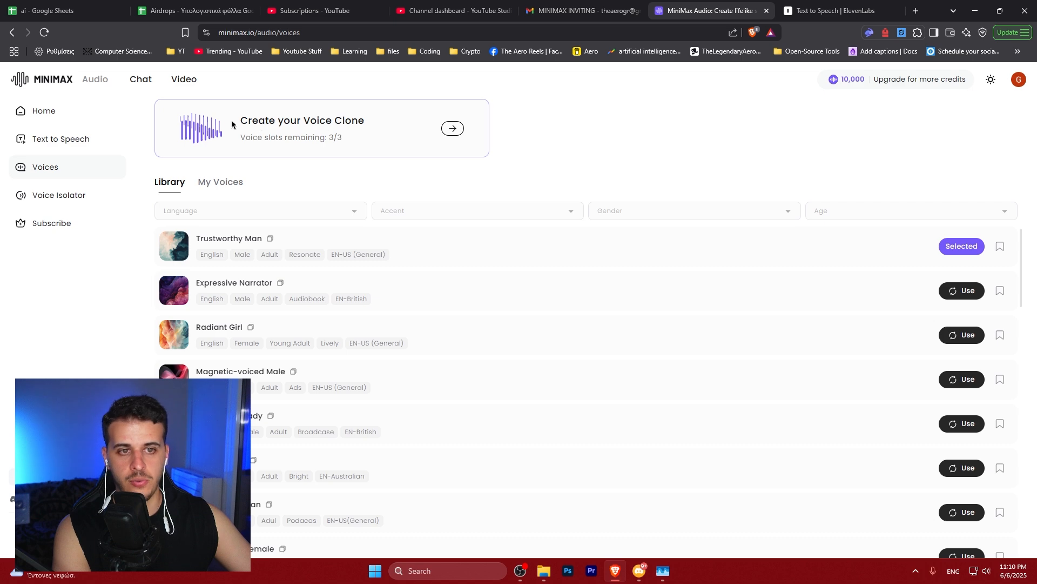
left_click(309, 125)
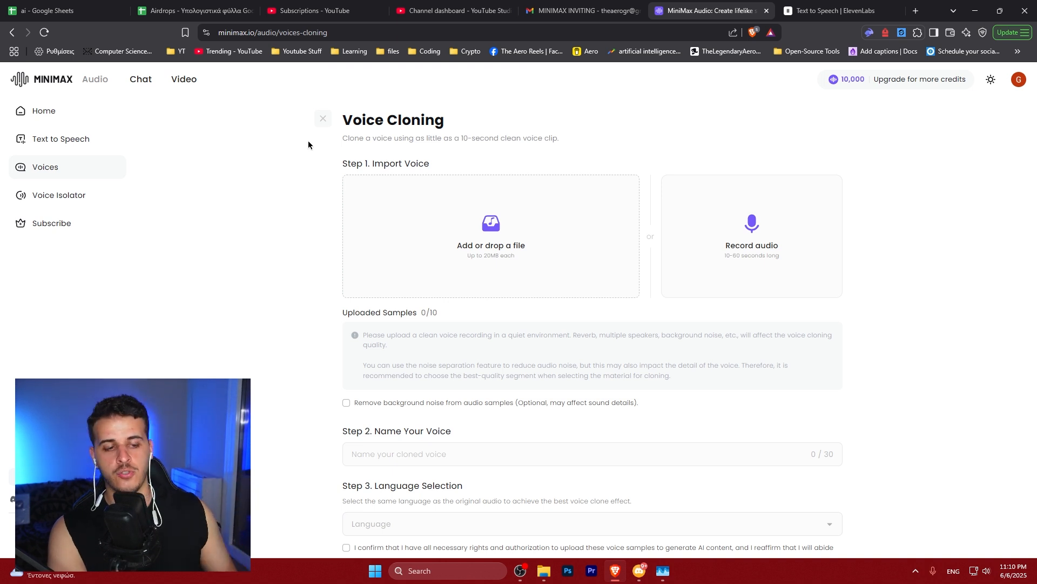
Go to Text to Speech, view the available voices and choose the speech-02-hd model
left_click(45, 133)
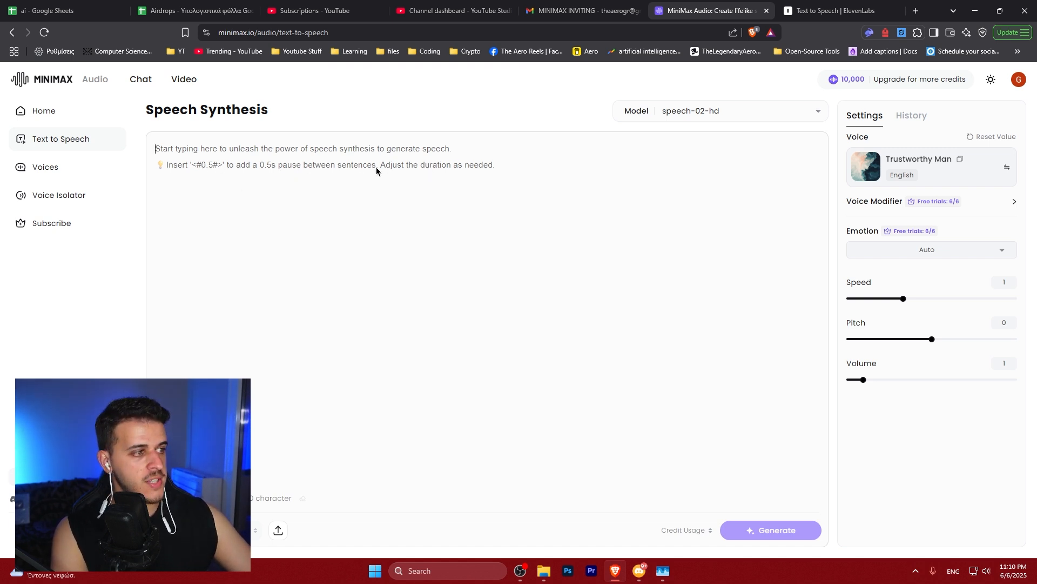
left_click(959, 167)
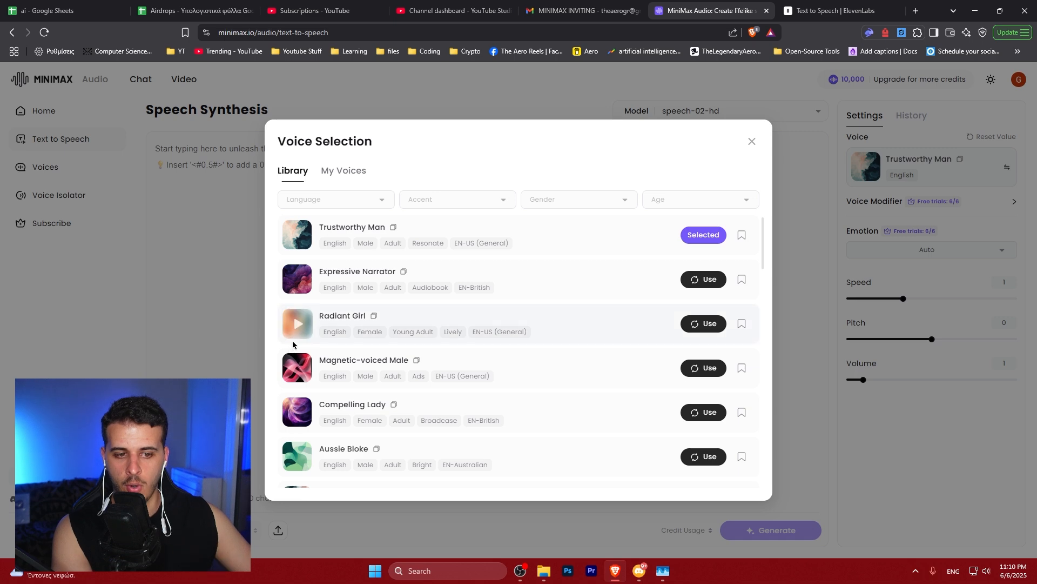
left_click(697, 111)
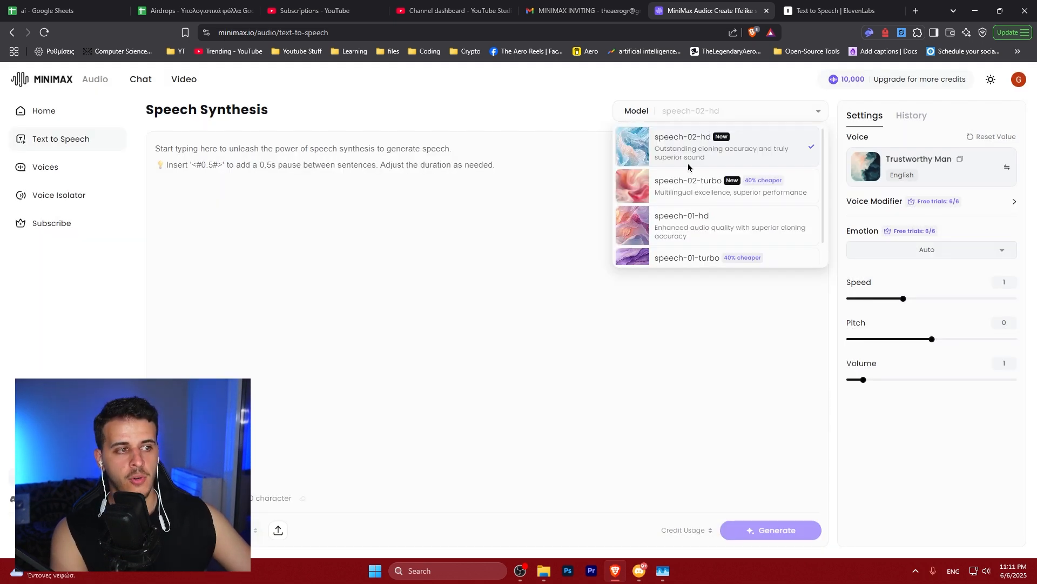
scroll(694, 204, "down", 1)
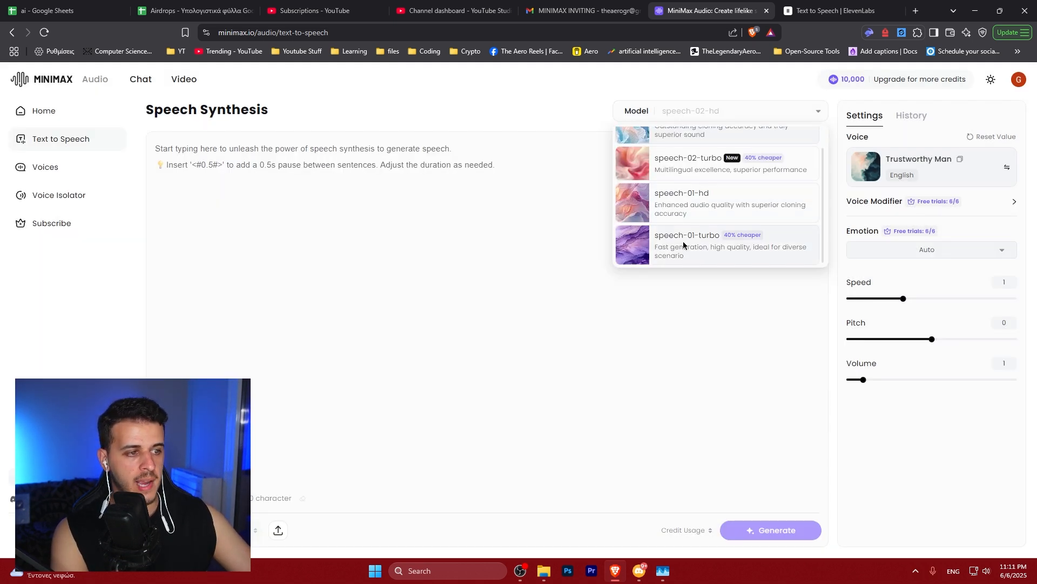
scroll(676, 205, "up", 1)
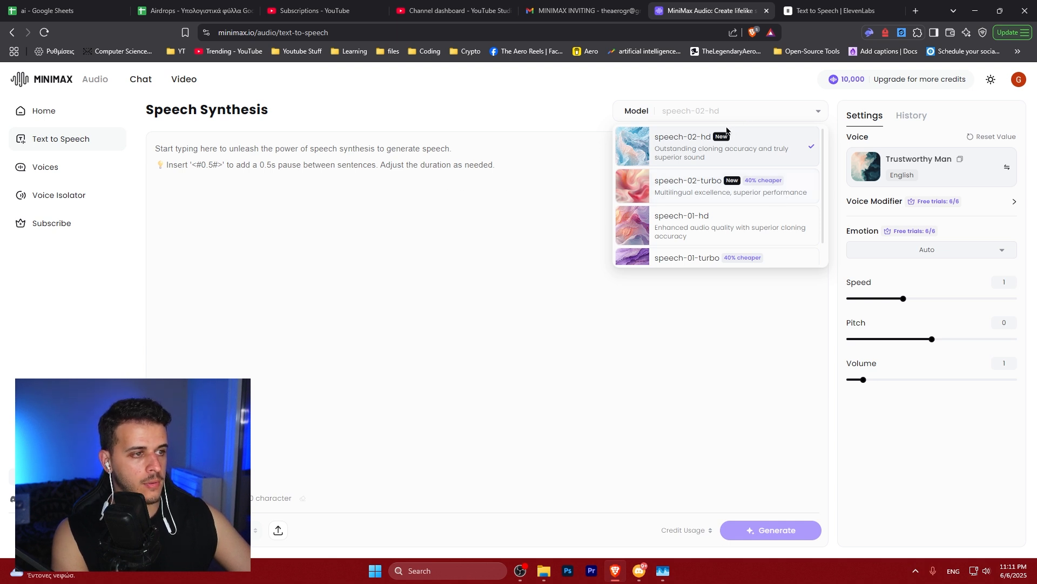
left_click(694, 142)
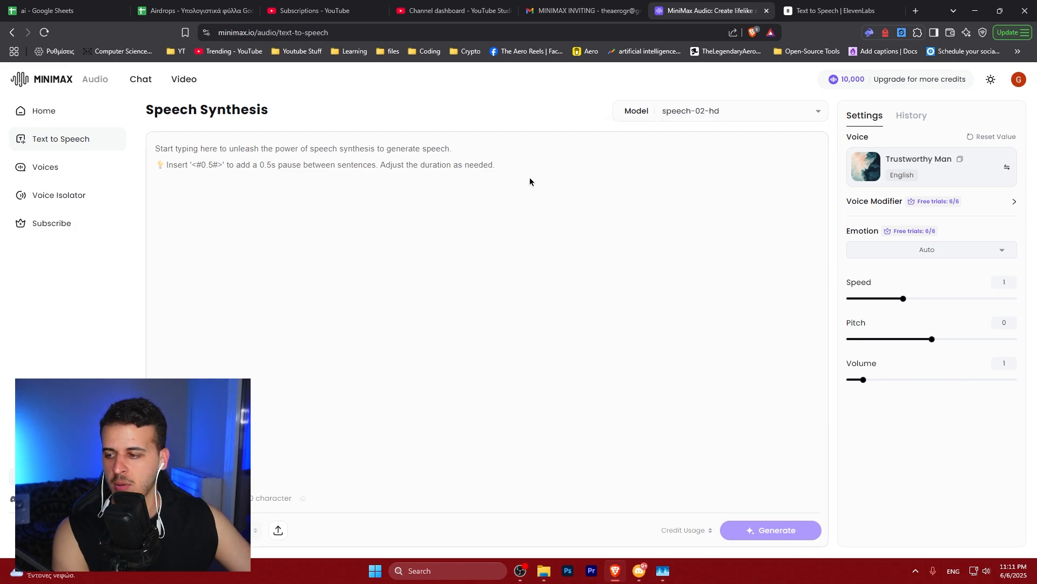
Switch to ElevenLabs and review the speech models it offers
key("ctrl+Tab")
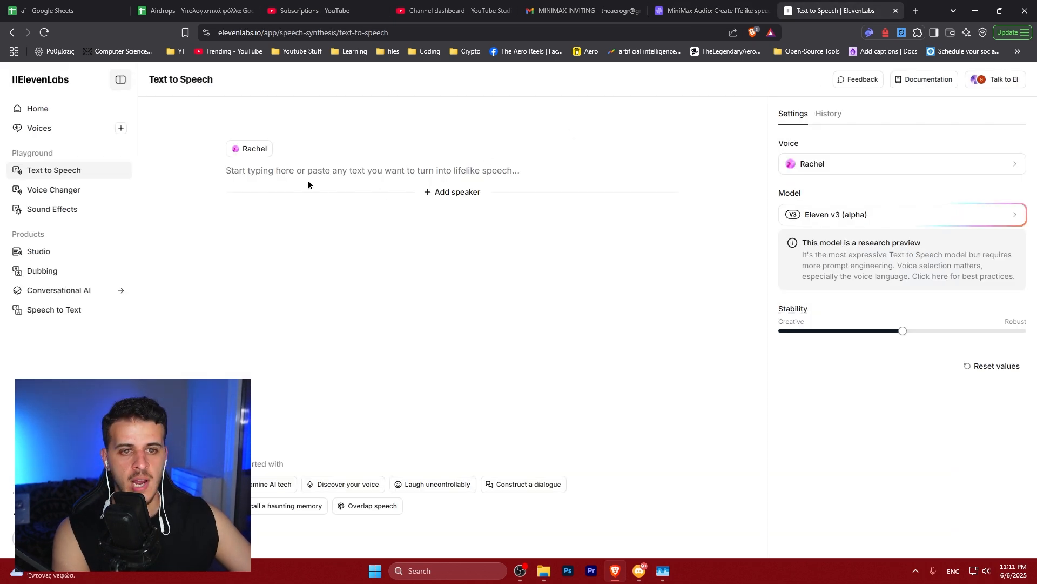
left_click(824, 213)
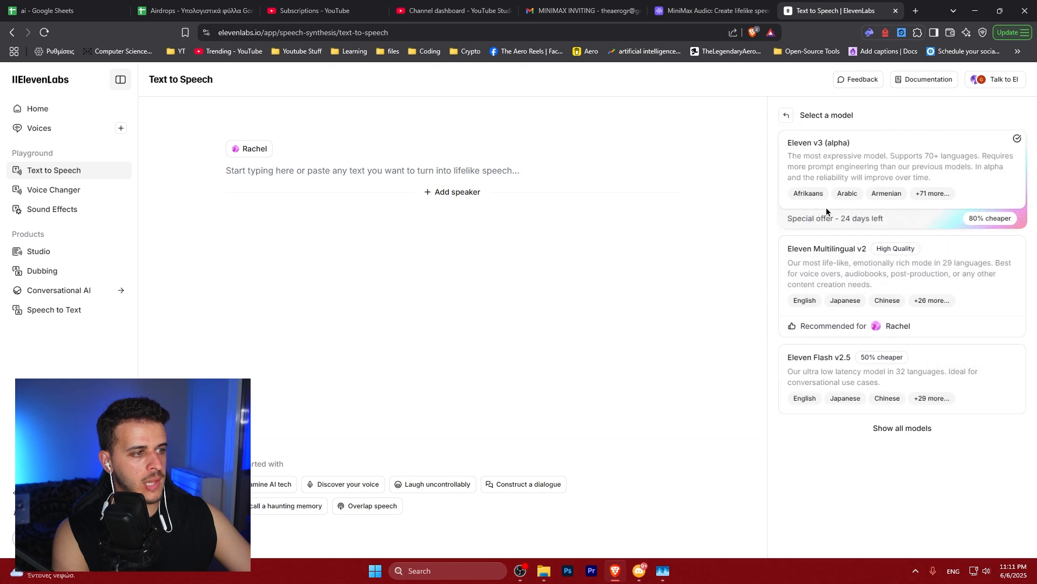
left_click(789, 115)
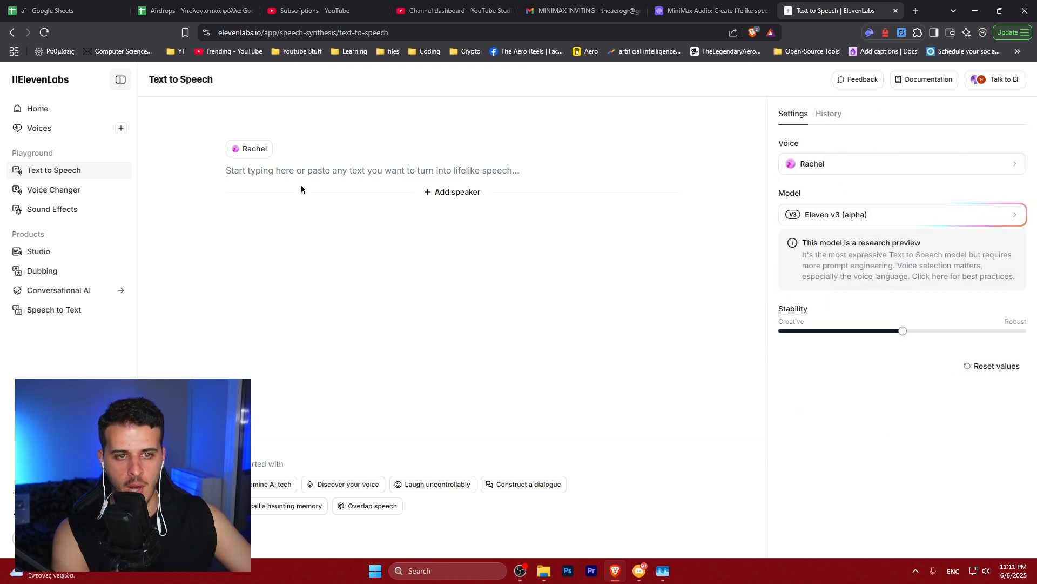
Ask ChatGPT for a "30 seconds script for a scary story"
left_click(702, 10)
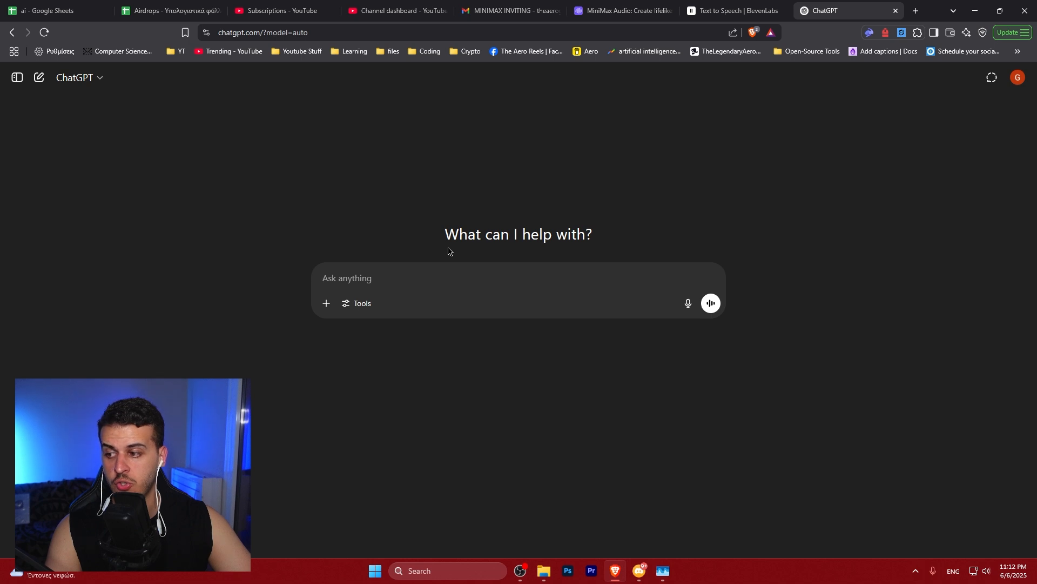
type("30 seconds script fo")
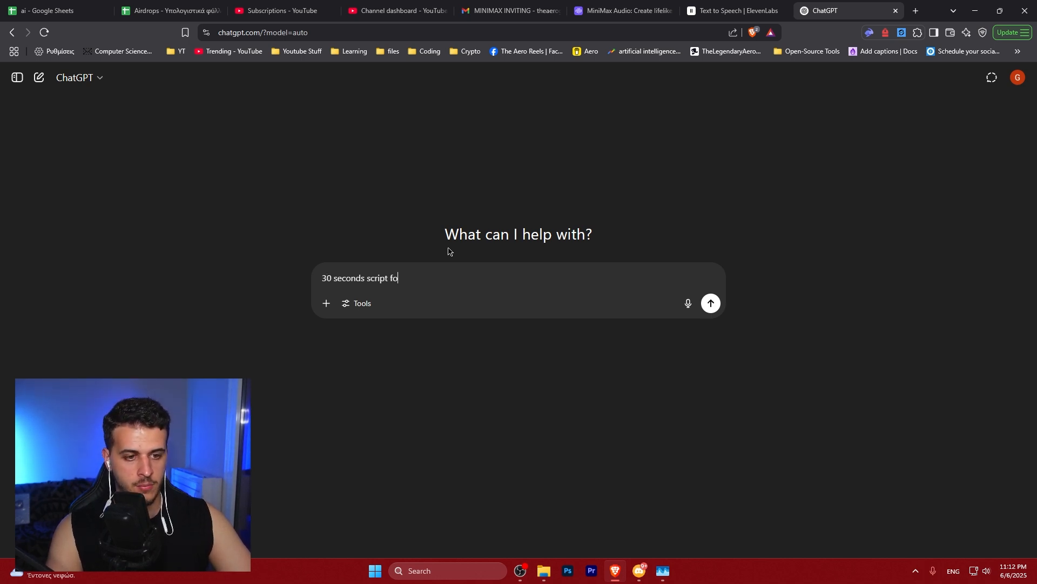
type("r a scary st")
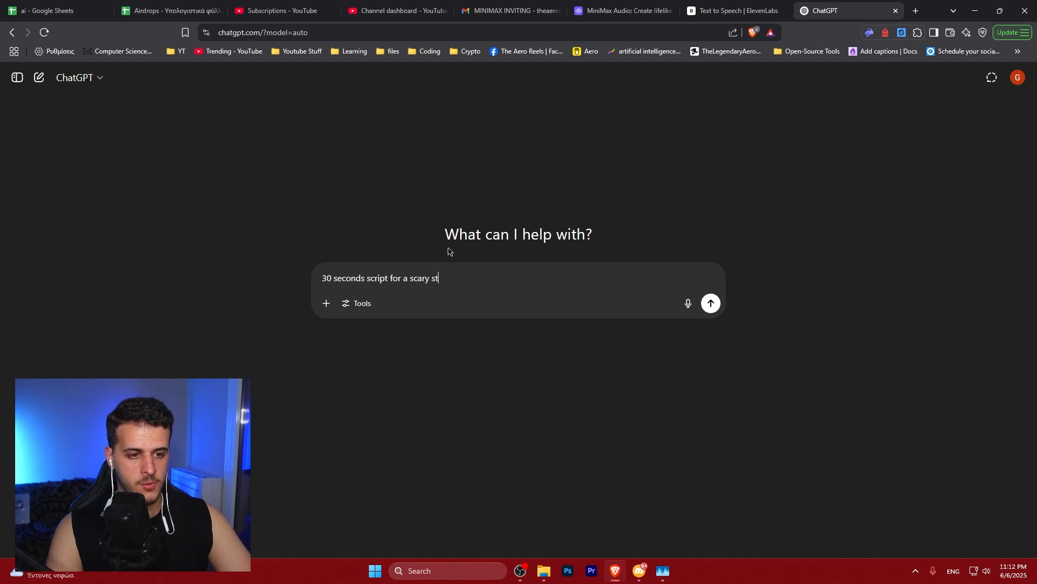
type("ory")
key("Return")
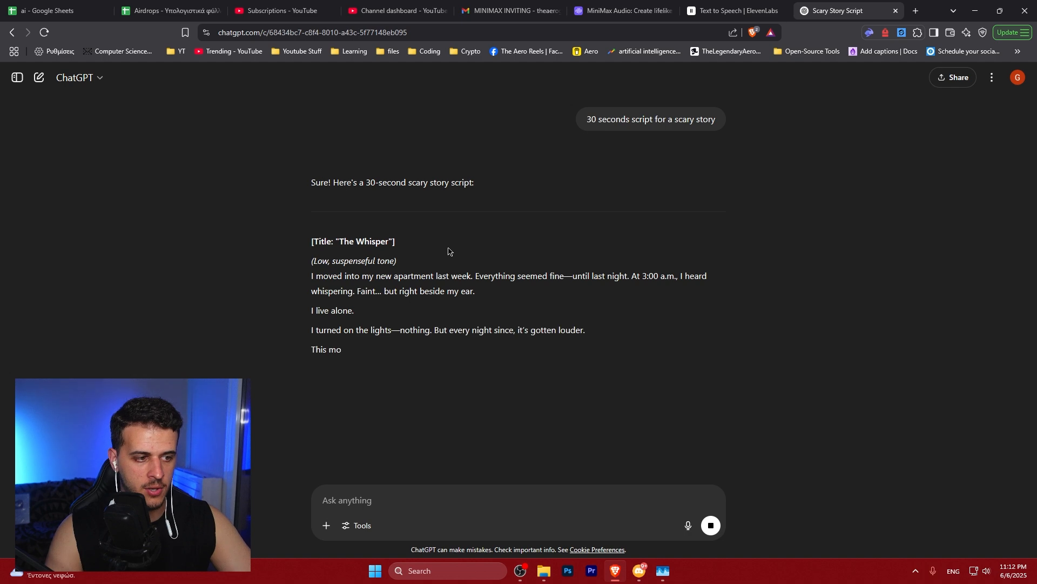
Copy the story text without its title and tone note, and paste it into MiniMax's Speech Synthesis text field
left_click_drag(443, 384, 311, 283)
key("ctrl+c")
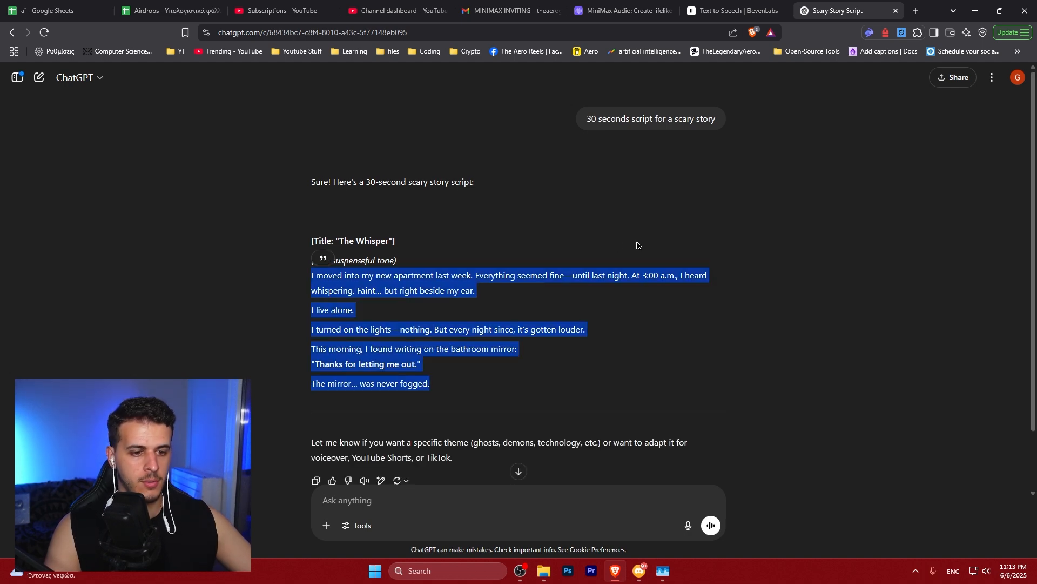
left_click(697, 14)
left_click(587, 18)
left_click(255, 254)
key("ctrl+v")
left_click_drag(281, 325, 146, 129)
Preview the Trustworthy Man and Expressive Narrator voices and use Expressive Narrator for the speech
left_click(951, 163)
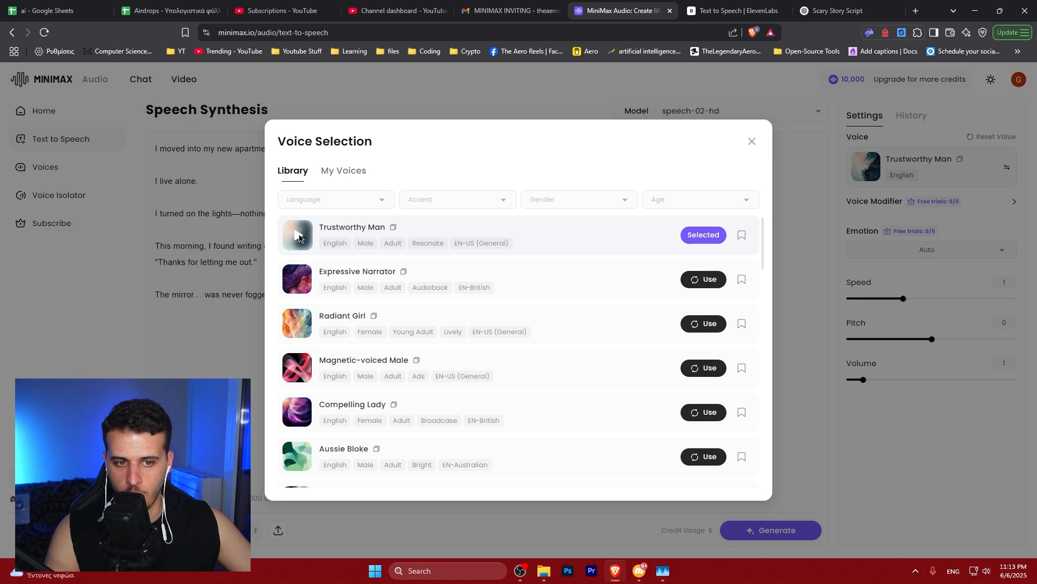
left_click(299, 237)
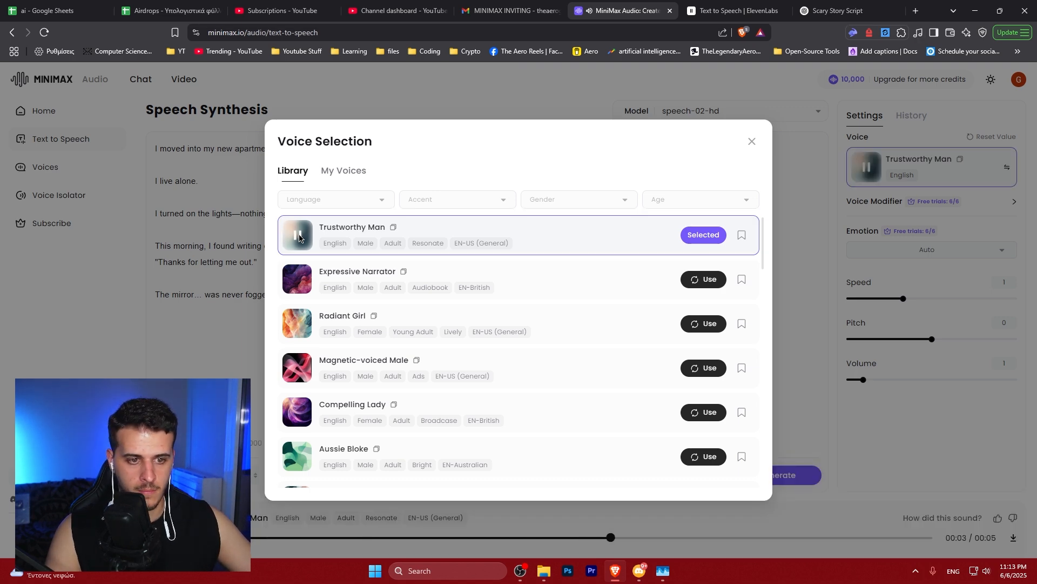
left_click(297, 278)
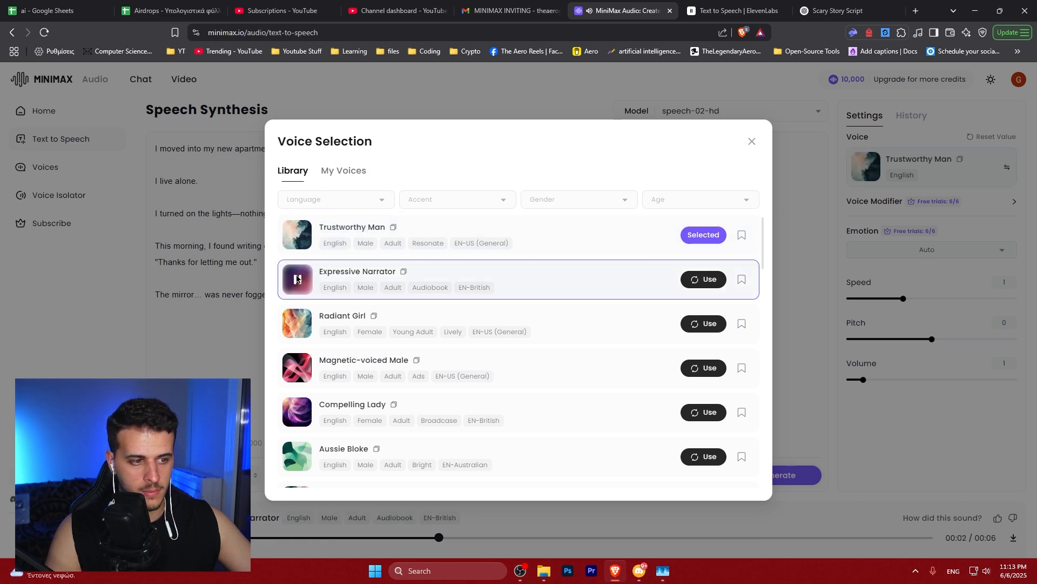
left_click(707, 280)
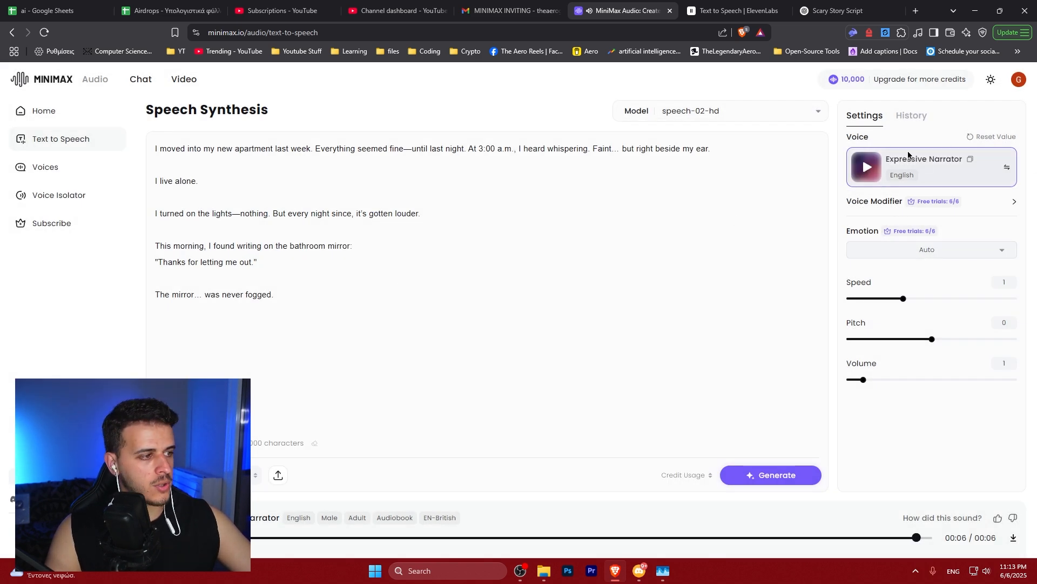
Set the speech emotion to Fearful
left_click(913, 249)
scroll(873, 313, "down", 2)
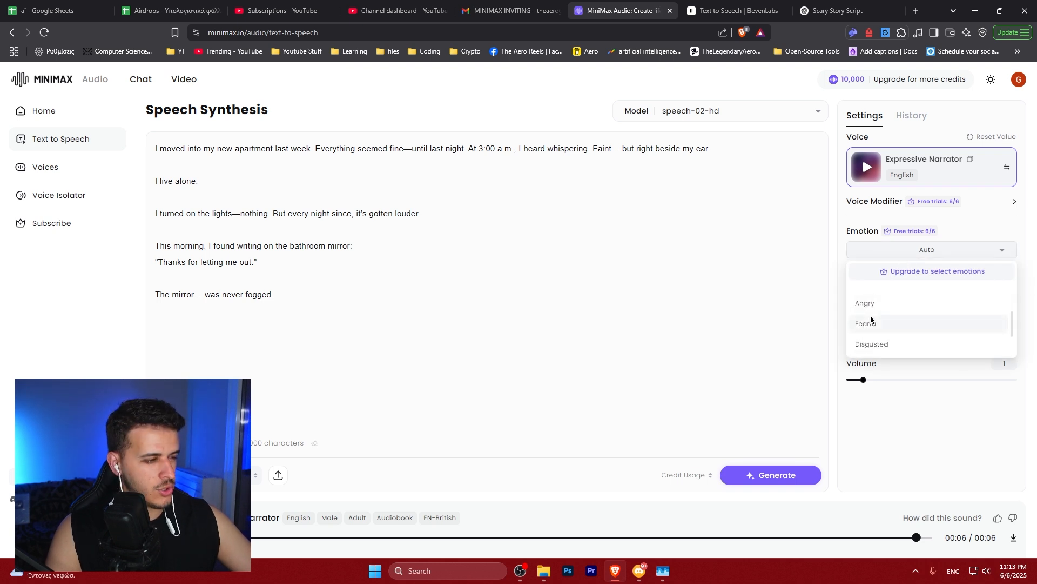
scroll(871, 322, "up", 1)
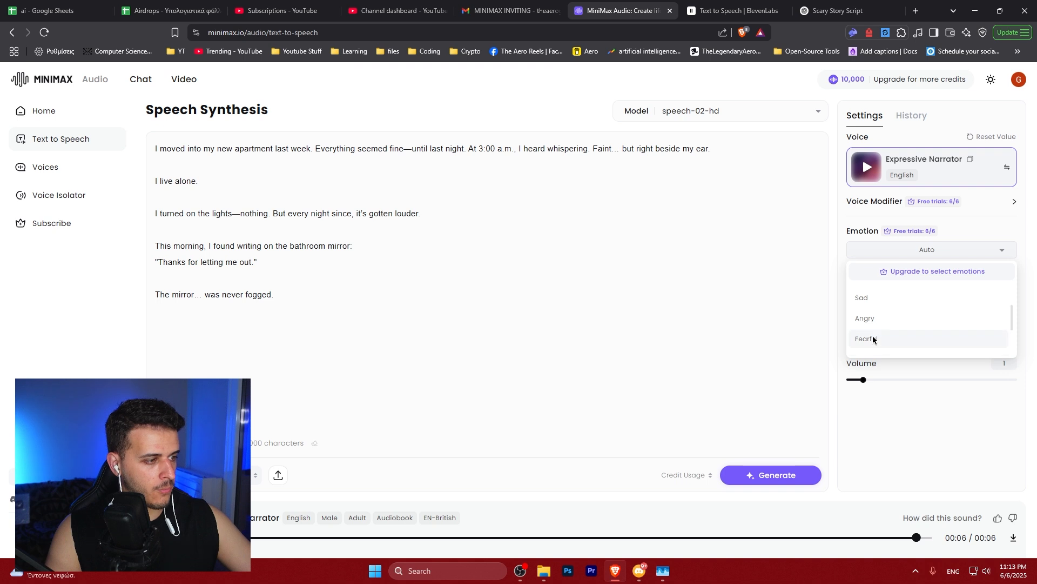
left_click(873, 339)
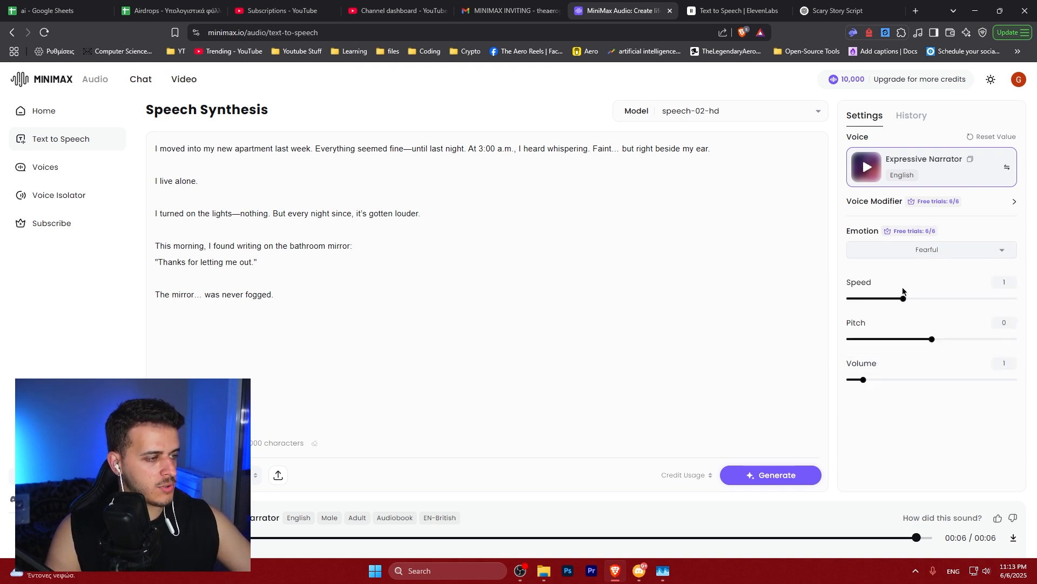
Deepen the voice to -10 in the Voice Modifier and generate the speech
left_click(919, 202)
left_click_drag(936, 227, 927, 223)
left_click(778, 475)
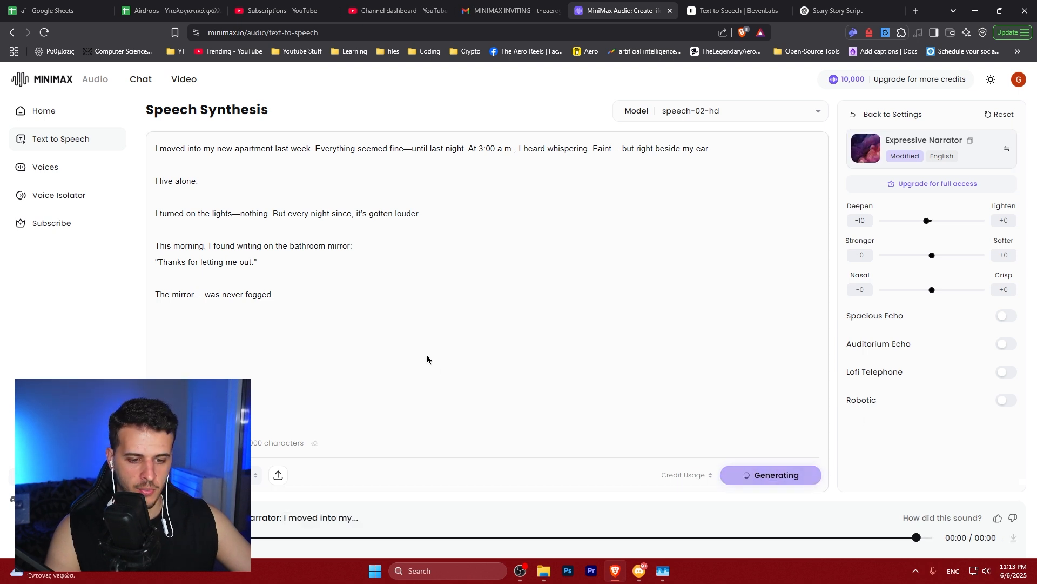
Copy the whole story script and switch to ElevenLabs' Text to Speech page
left_click_drag(463, 335, 140, 139)
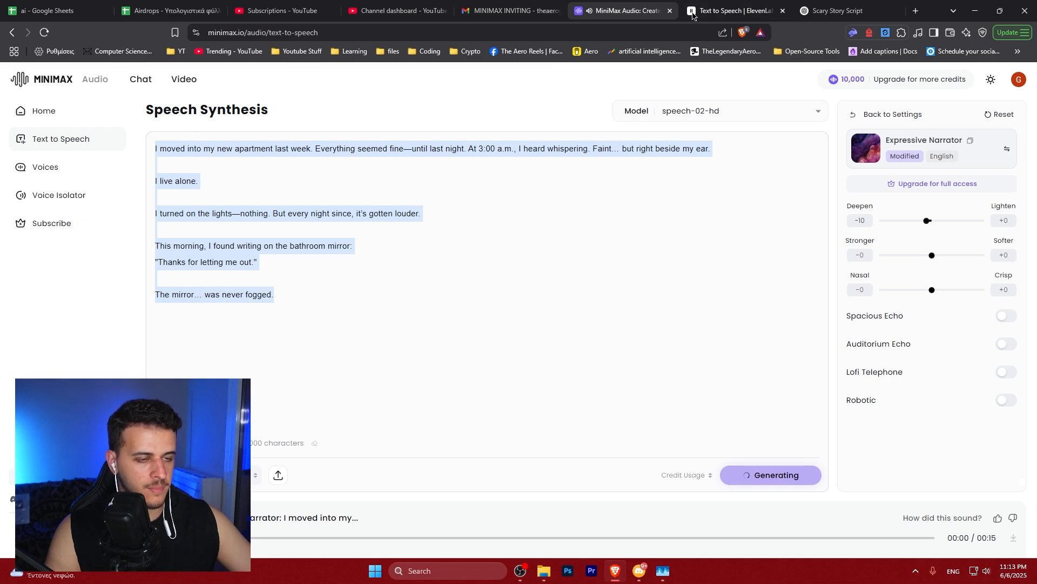
left_click(735, 10)
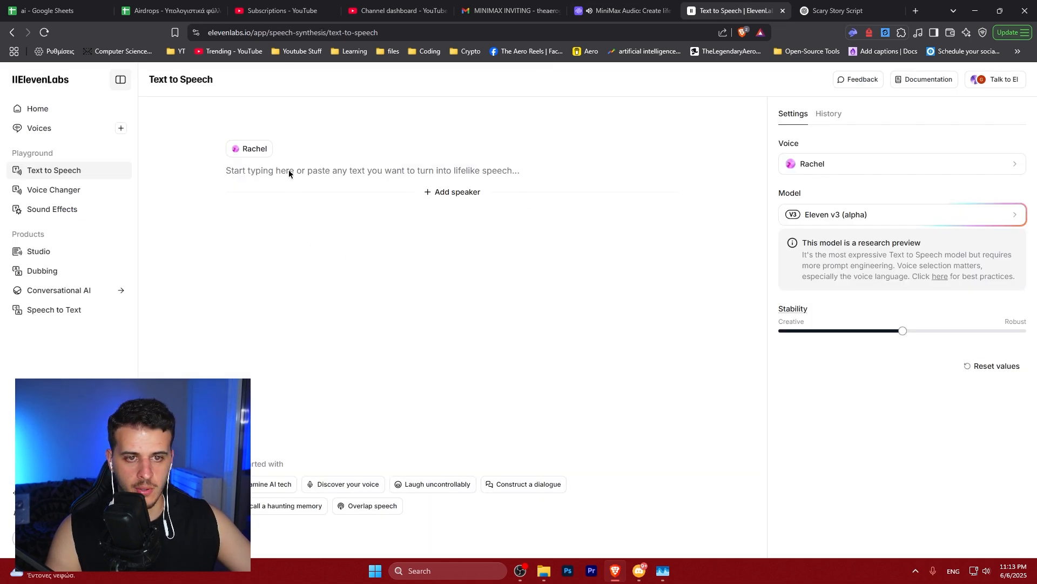
Preview voices for Eleven v3 and select Callum, and paste the copied story script as the text to speak
left_click(873, 163)
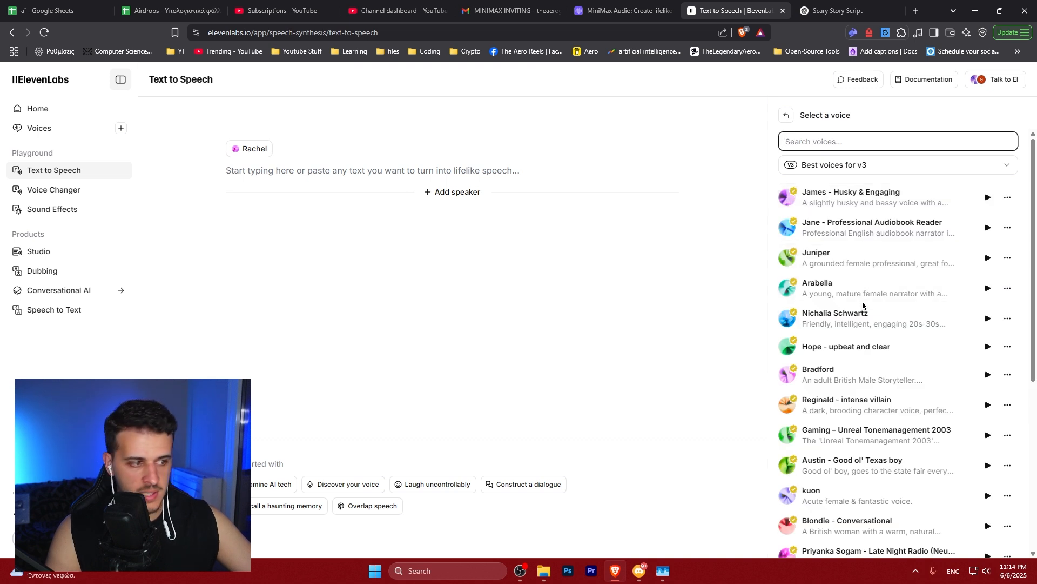
left_click(988, 375)
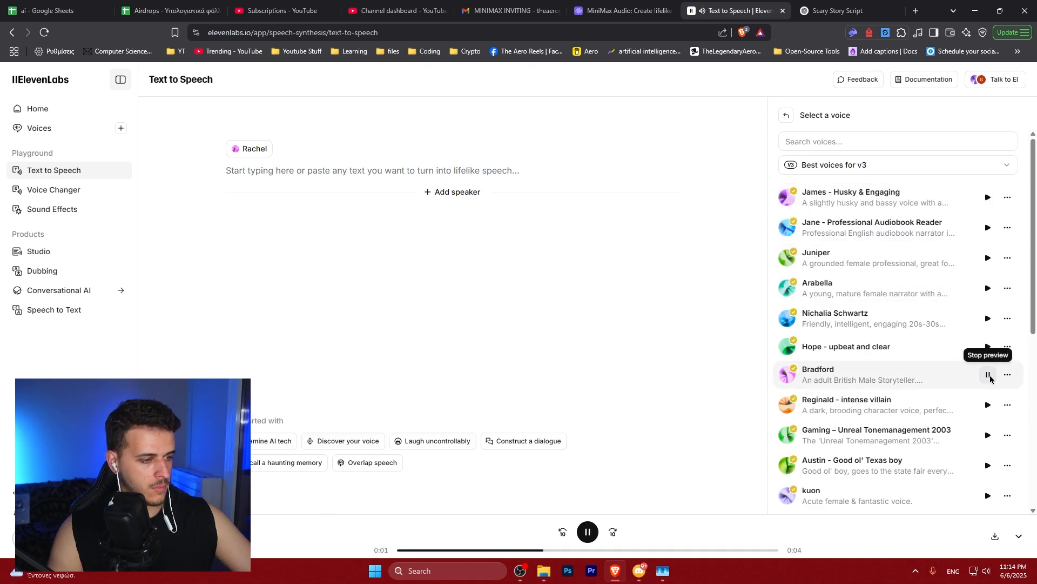
scroll(991, 378, "down", 10)
left_click(988, 401)
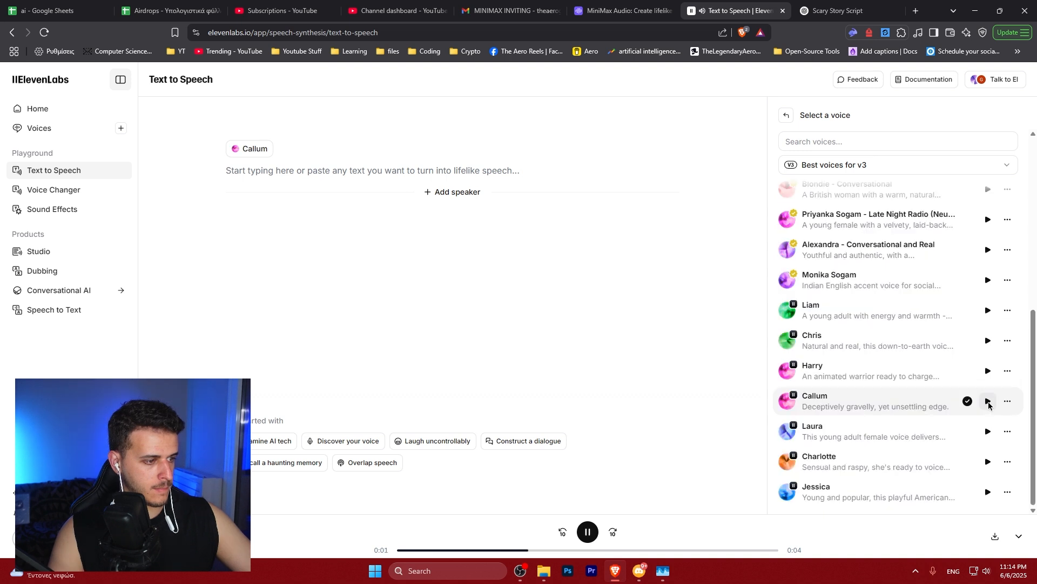
left_click(880, 400)
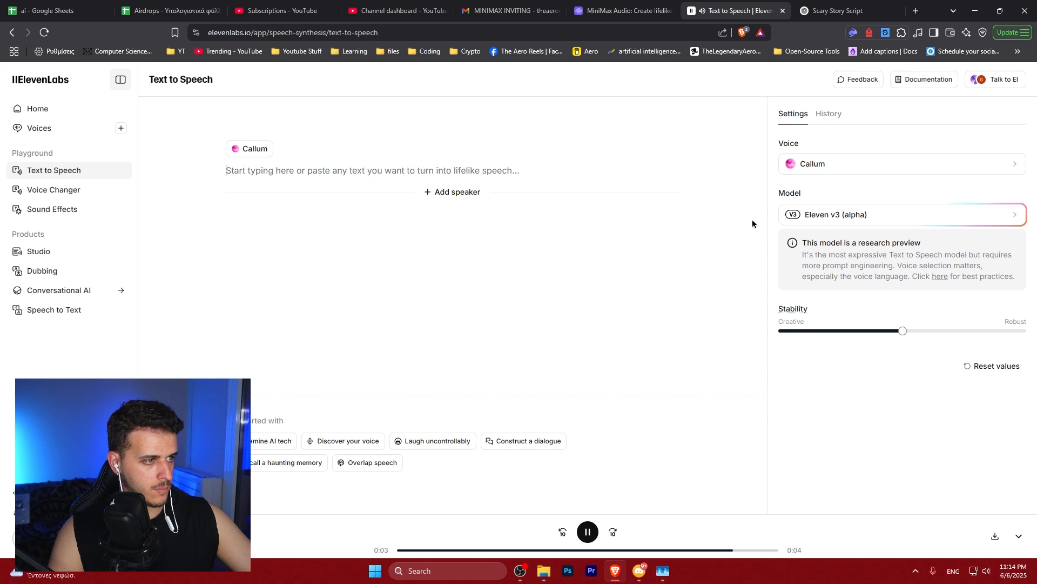
type("I moved into my new apartment last week. Everything seemed fine—until last night. At 3:00 a.m., I heard whispering. Faint... but right beside my ear.  I live alone.  I turned on the lights—nothing. But every night since, it’s gotten louder.  This morning, I found writing on the bathroom mirror: \"Thanks for letting me out.\"  The mirror... was never fogged.")
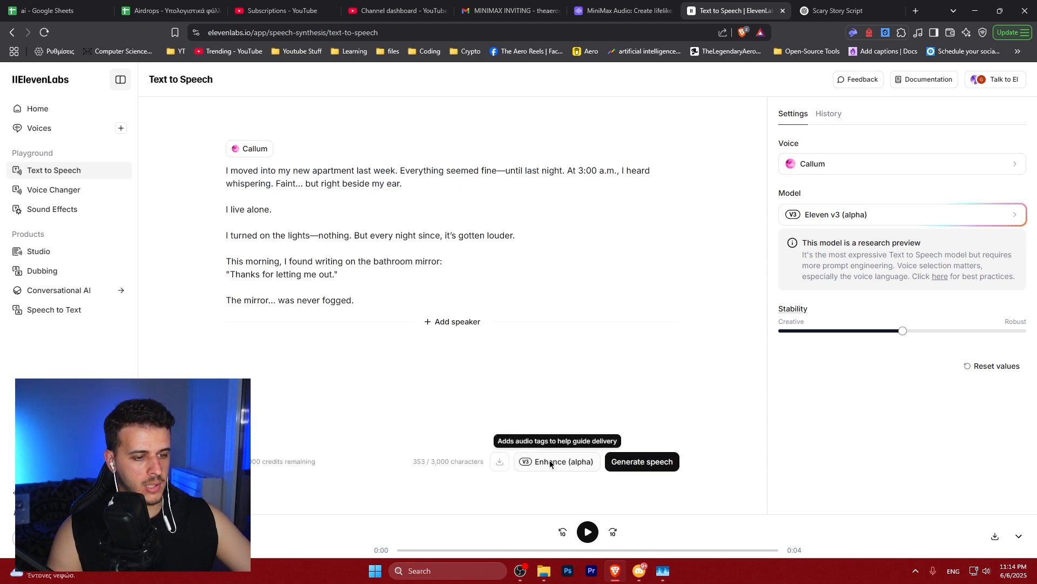
Switch to MiniMax Audio and look through the list of available speech languages
key("ctrl+shift+Tab")
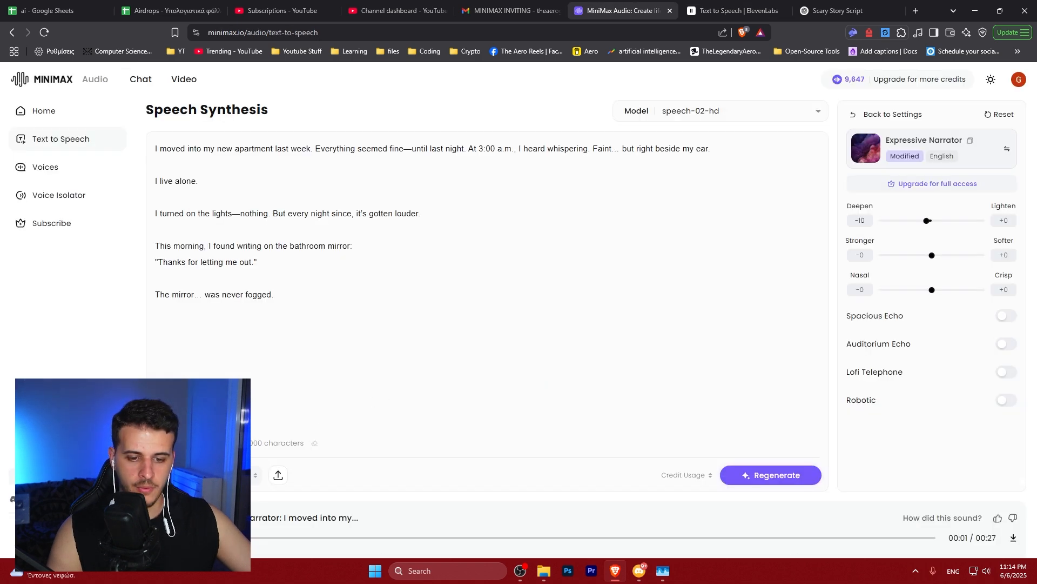
left_click(254, 474)
scroll(205, 373, "down", 3)
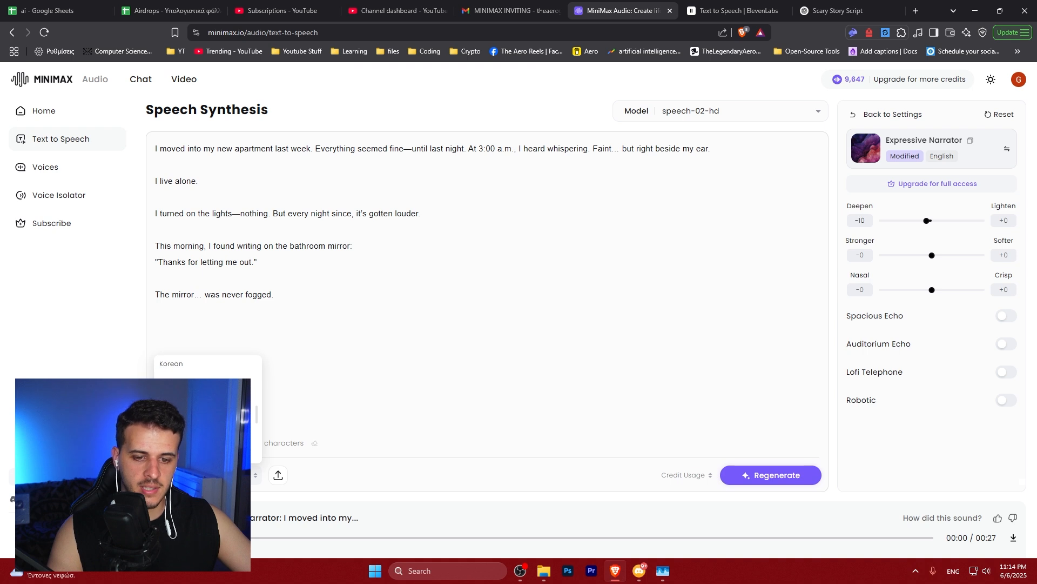
scroll(206, 373, "down", 5)
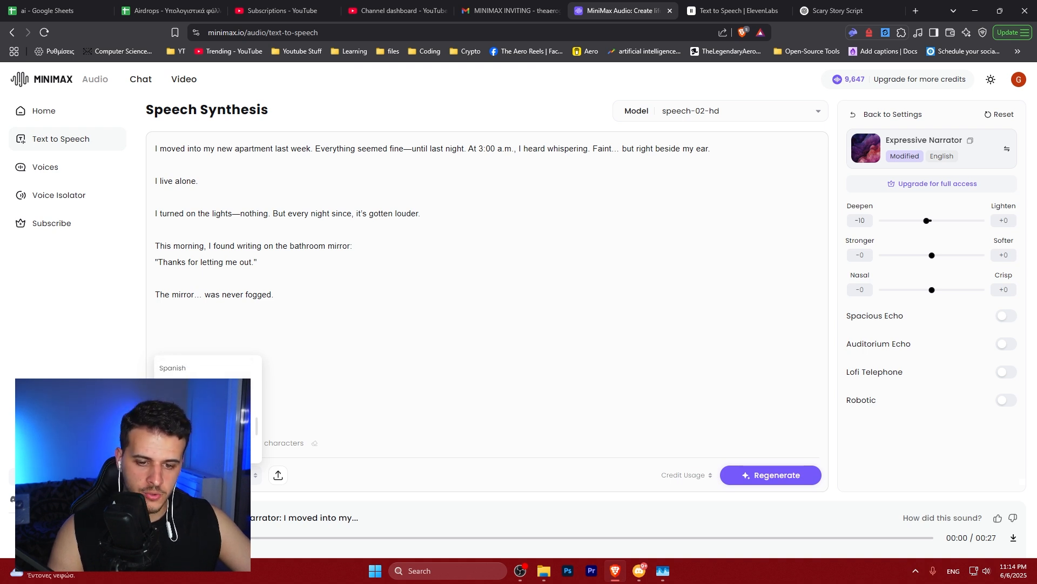
scroll(205, 373, "down", 3)
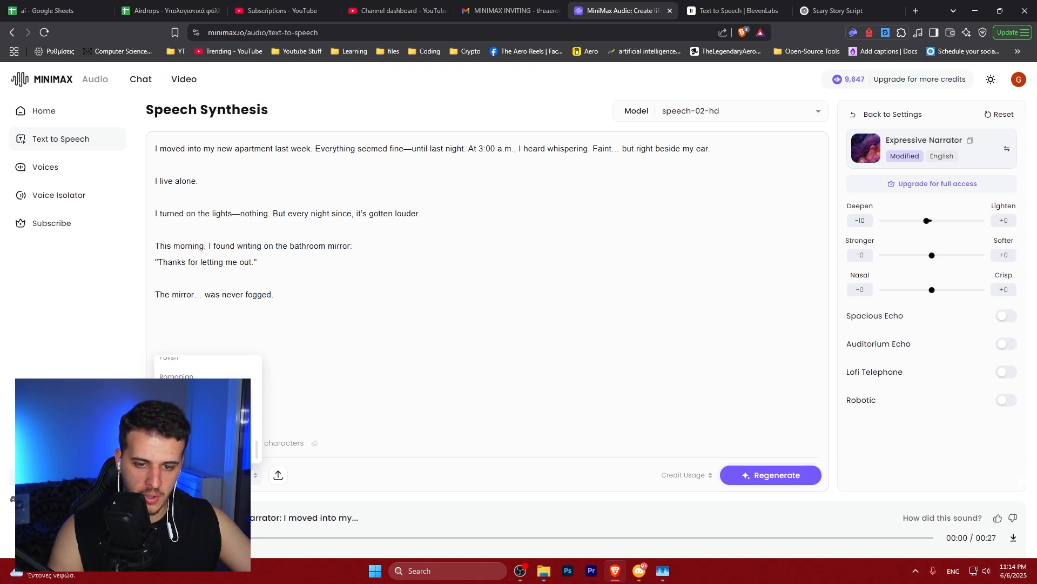
left_click(355, 372)
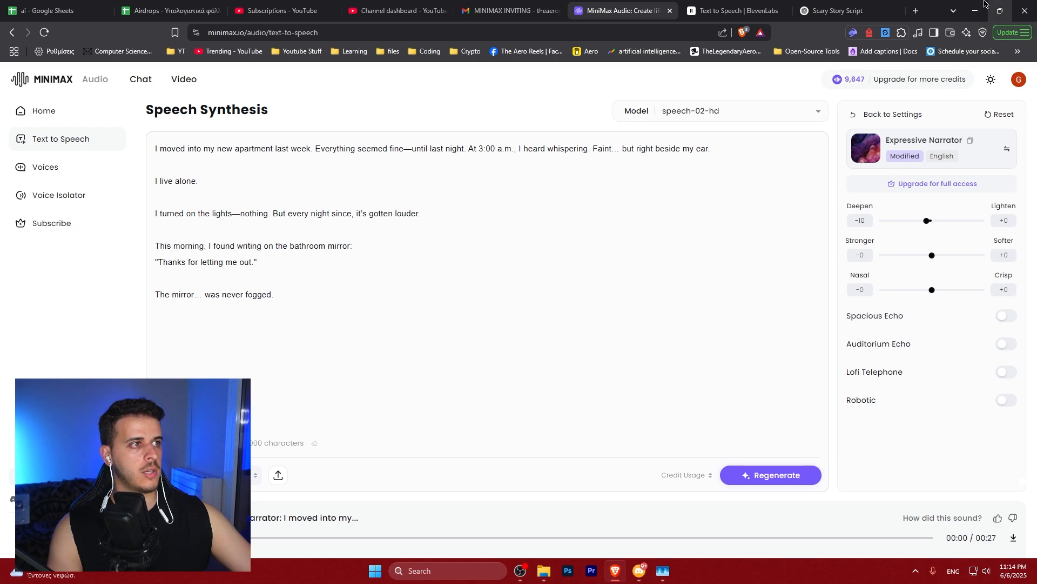
Open the AI Mastery Course page at aerouniversity.store/aicourse separately and return to MiniMax Audio
left_click(918, 10)
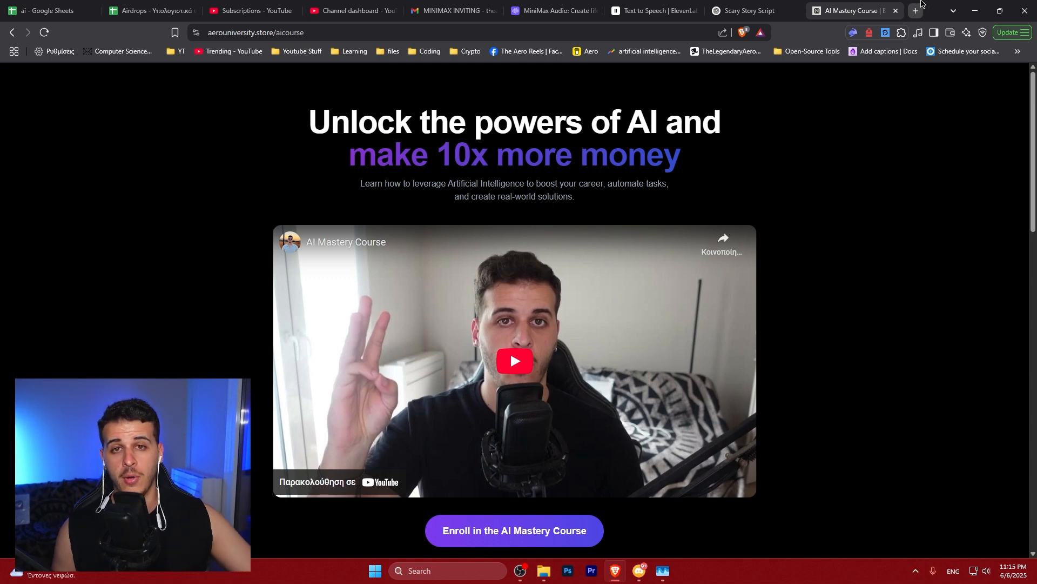
left_click(552, 10)
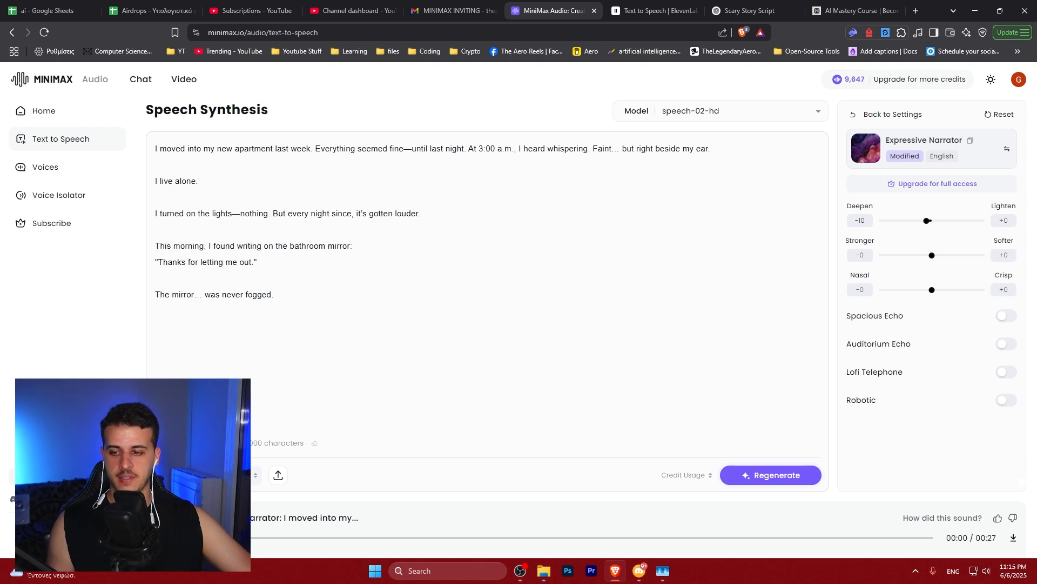
Listen to the MiniMax narration, and play ElevenLabs' Generation 1 of the same script from the start
left_click(170, 528)
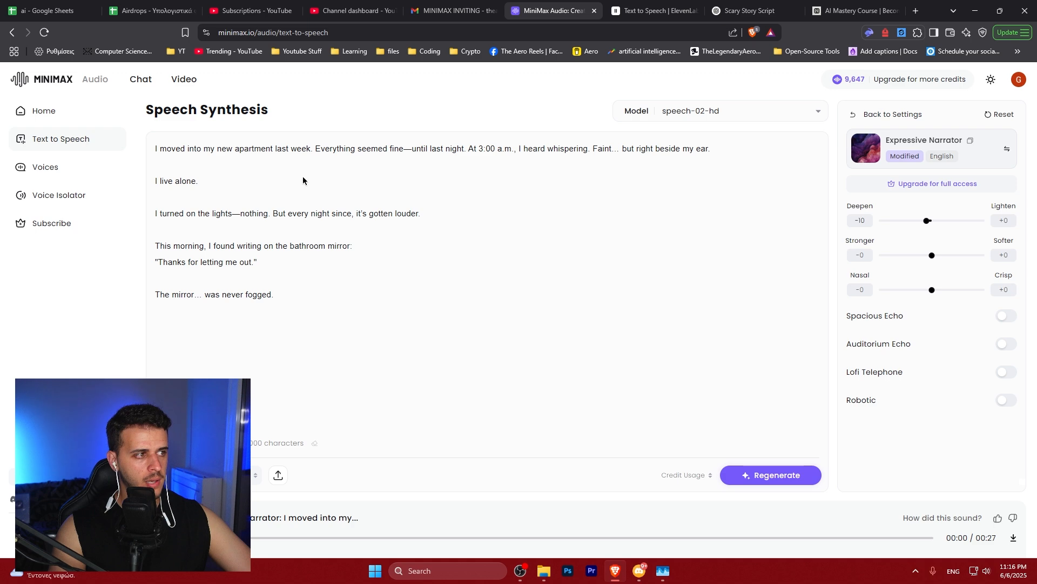
key("ctrl+Tab")
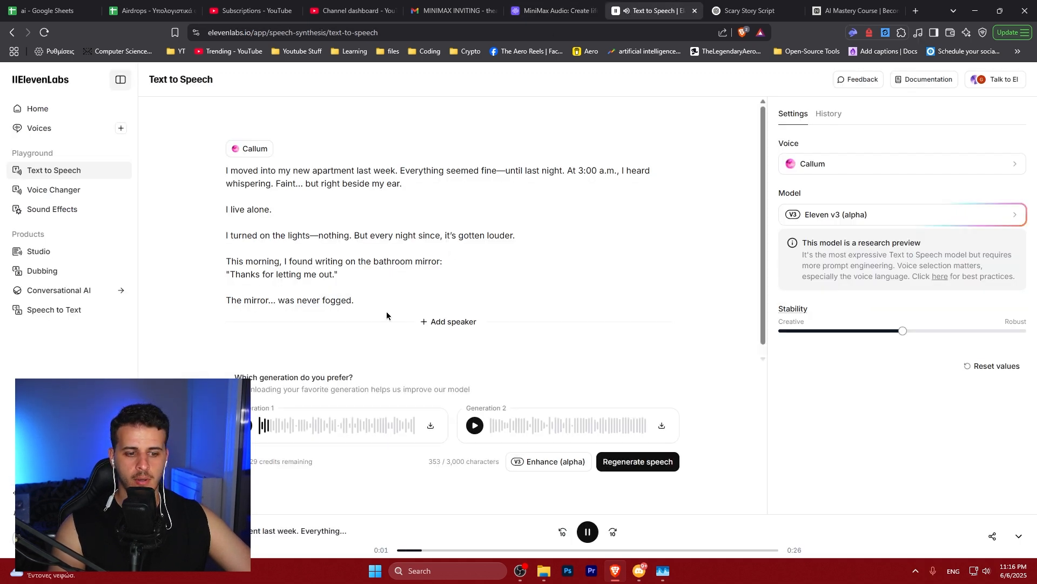
left_click(588, 532)
left_click(400, 550)
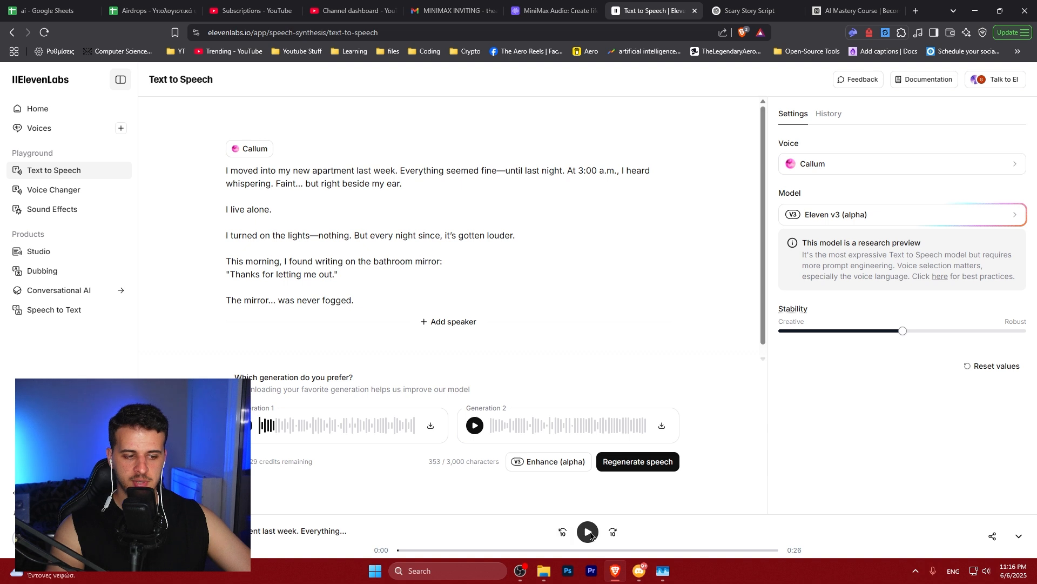
left_click(589, 532)
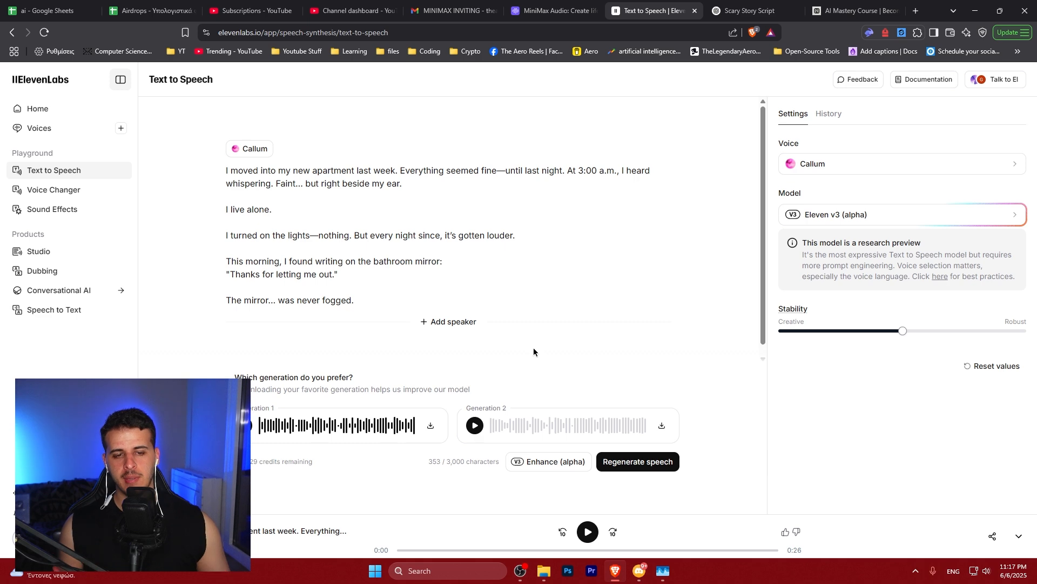
Enhance the ElevenLabs script with audio tags, keep the tagged version and generate the speech
key("ctrl+shift+Tab")
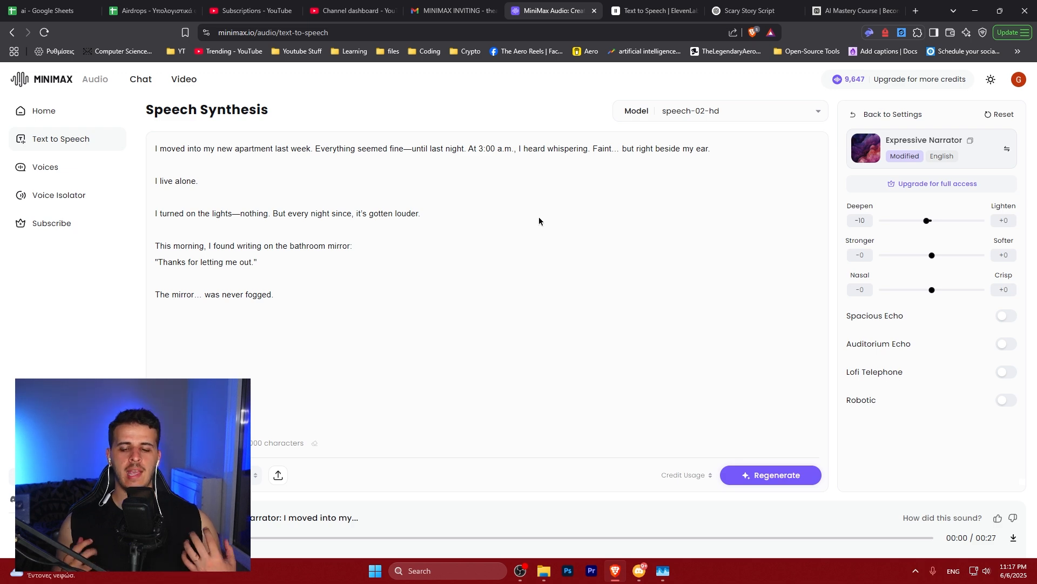
key("ctrl+Tab")
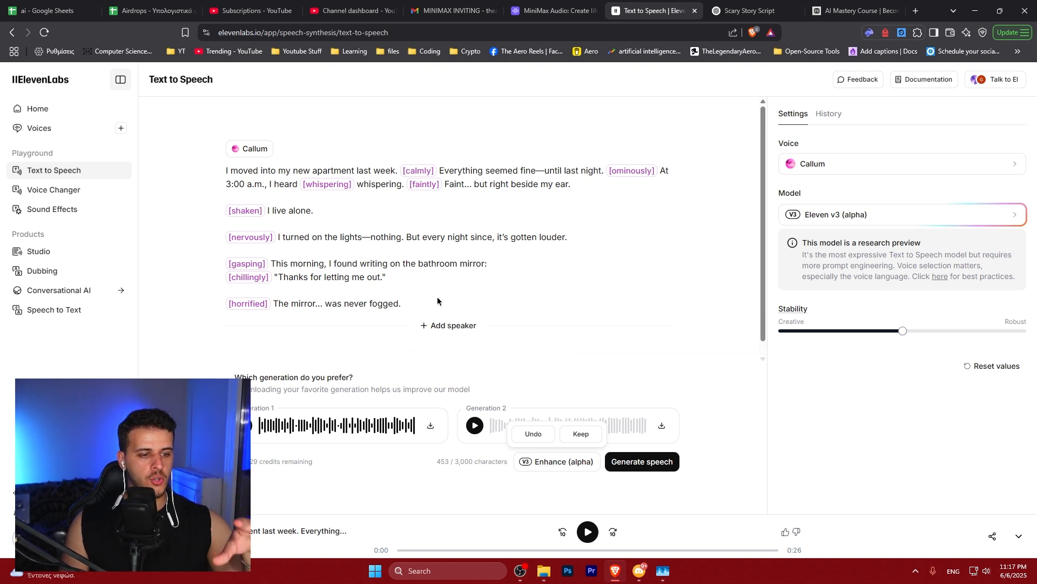
left_click(581, 434)
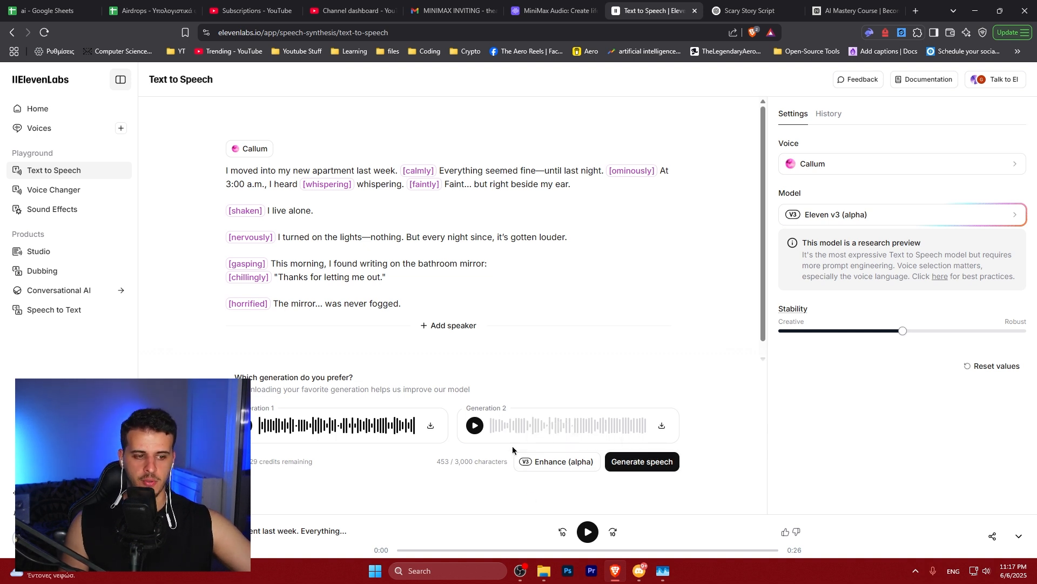
left_click(638, 460)
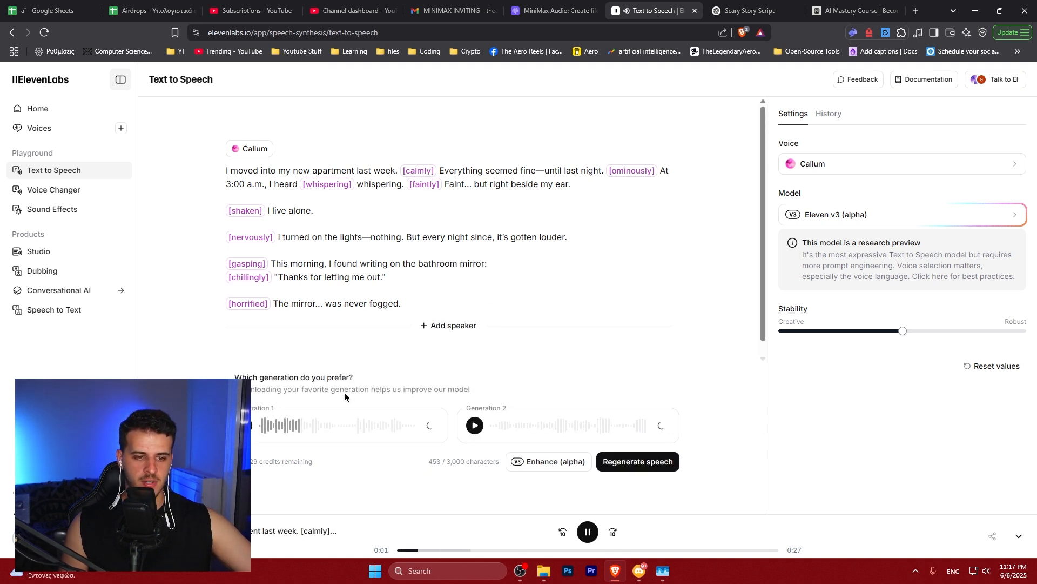
Listen to Generation 1 of the tagged script from the start and to part of Generation 2
left_click(400, 550)
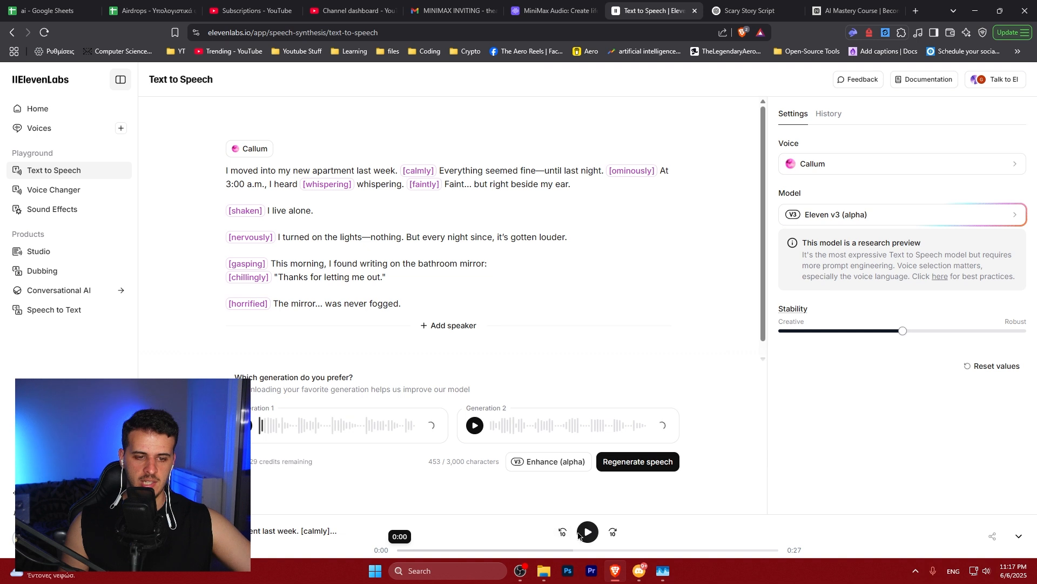
left_click(582, 534)
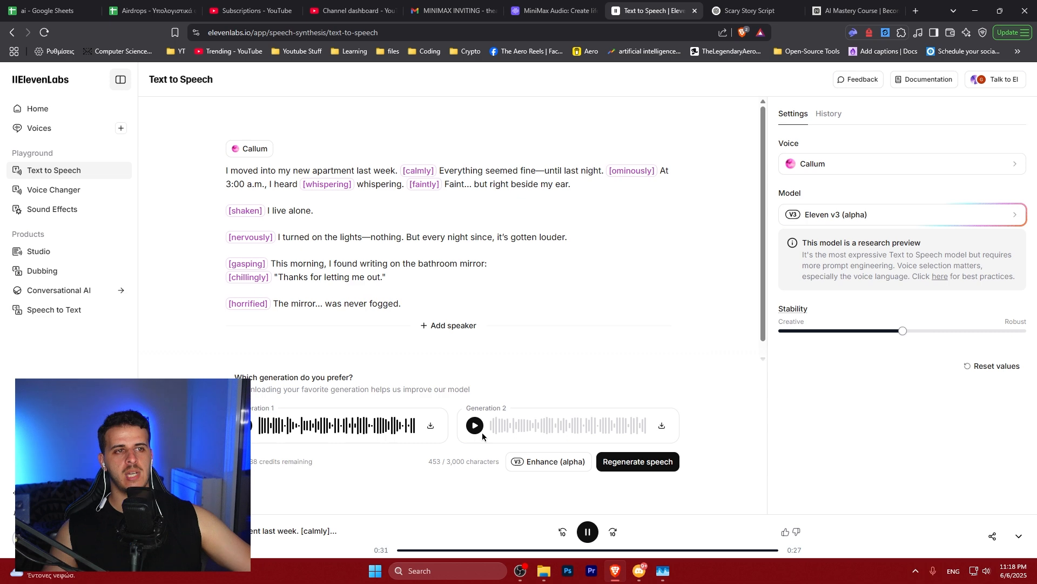
left_click(476, 426)
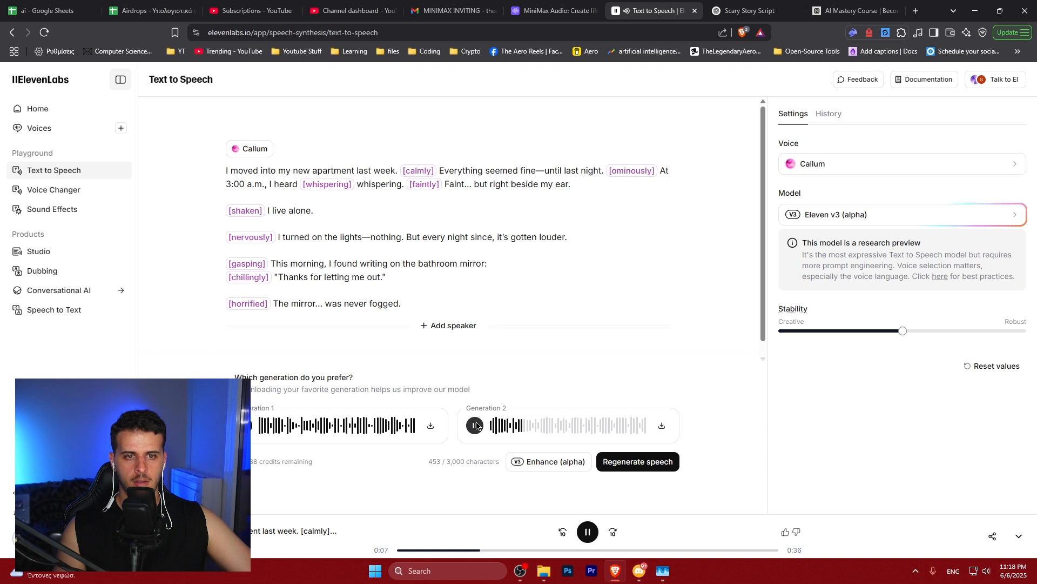
left_click(477, 426)
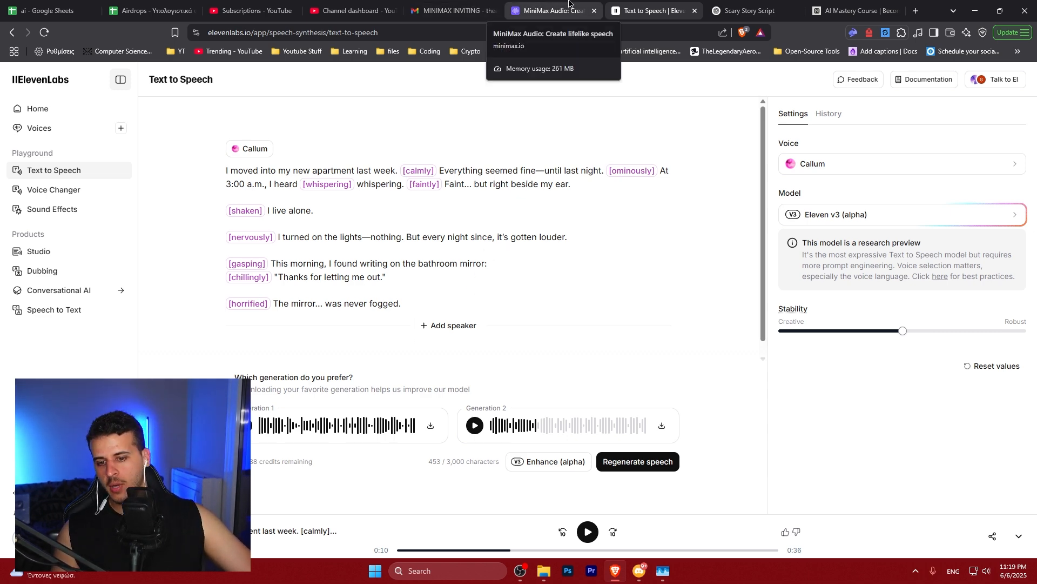
Open ElevenLabs' subscription plans and examine the monthly credits and text-to-speech minutes, including those of the Free plan
left_click(17, 538)
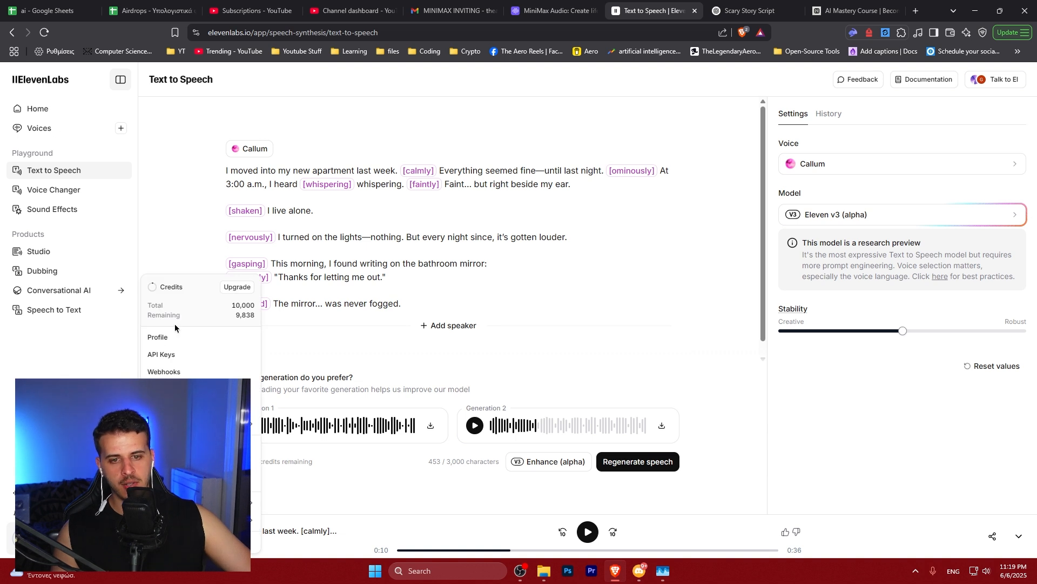
left_click(219, 307)
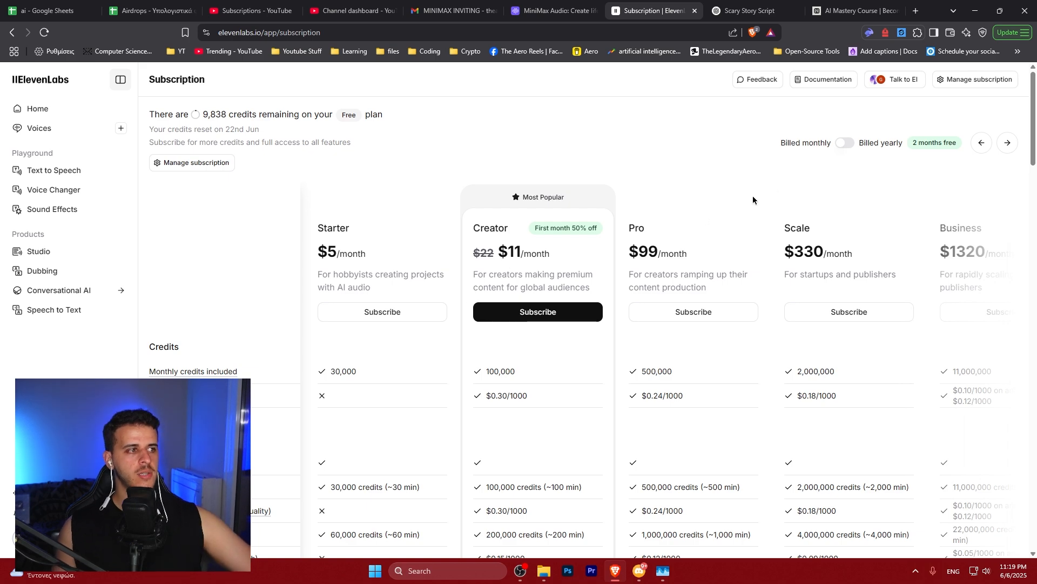
scroll(366, 216, "down", 10)
scroll(370, 290, "down", 15)
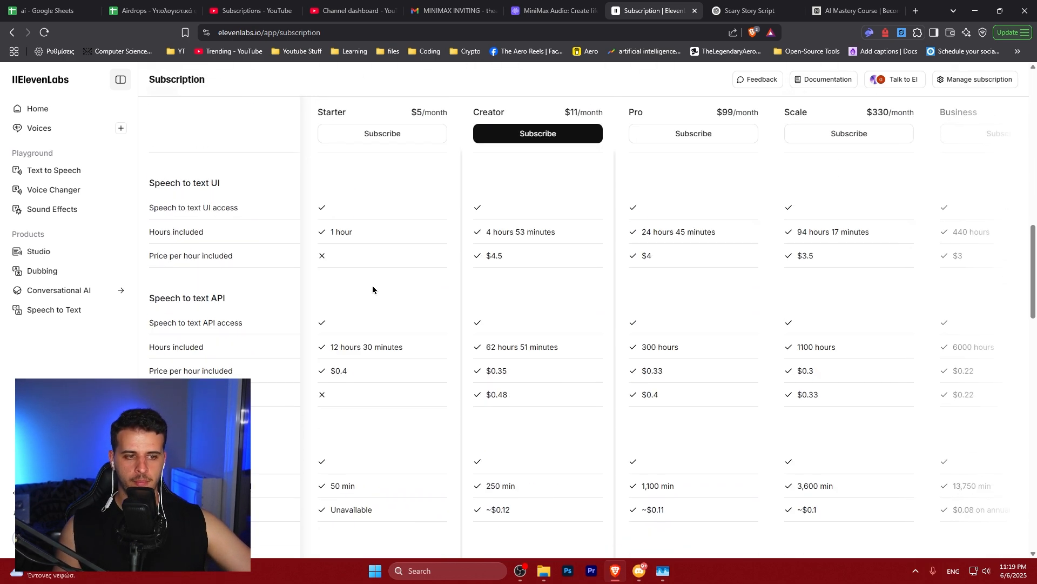
scroll(370, 292, "up", 16)
scroll(400, 319, "down", 14)
left_click_drag(502, 373, 390, 380)
scroll(404, 263, "up", 20)
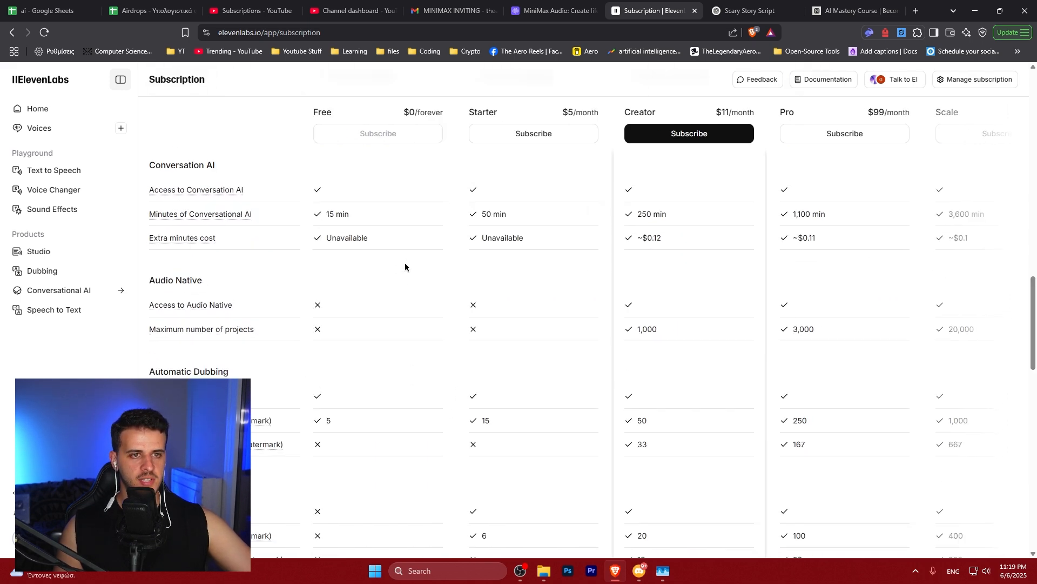
scroll(335, 375, "down", 2)
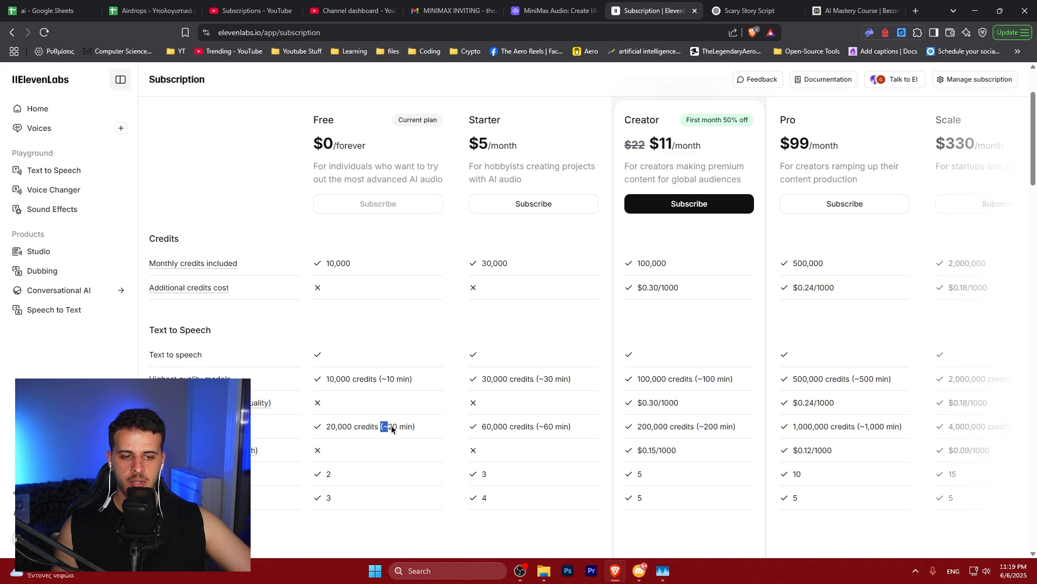
mouse_move(189, 427)
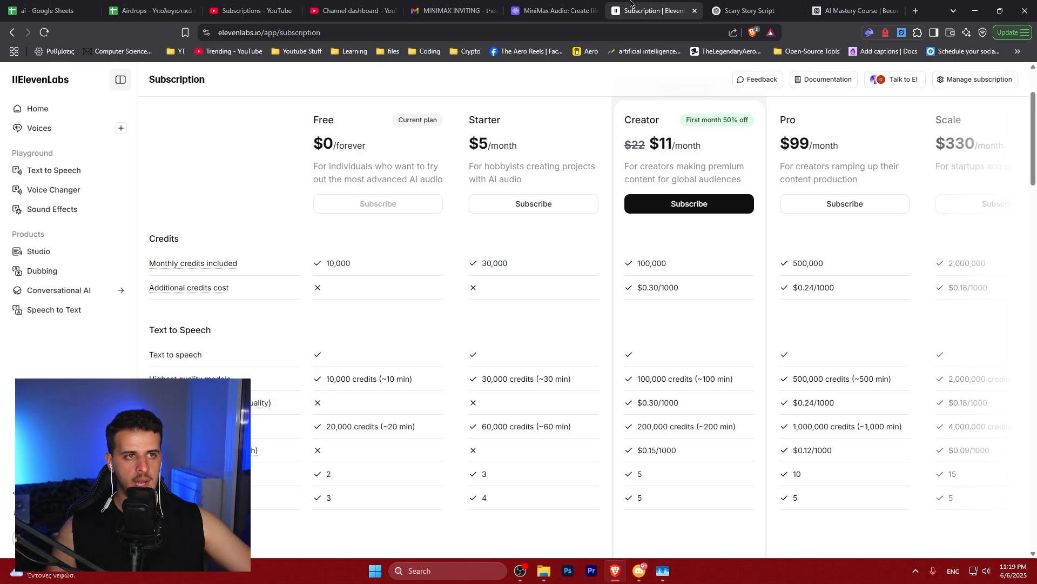
View MiniMax Audio's Voices library and its Voice Isolator page, and read what the isolator does
key("ctrl+shift+Tab")
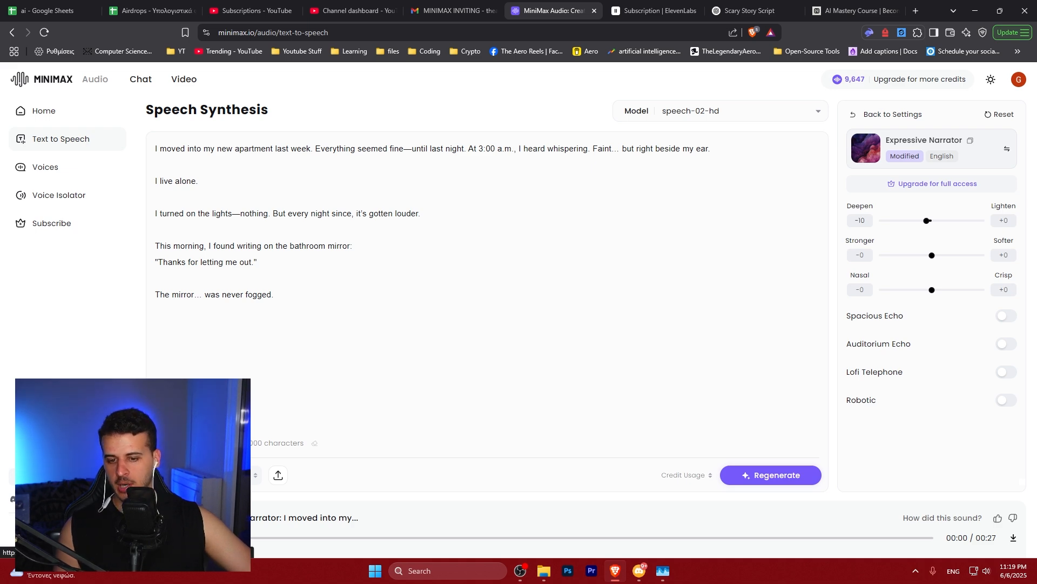
left_click(53, 169)
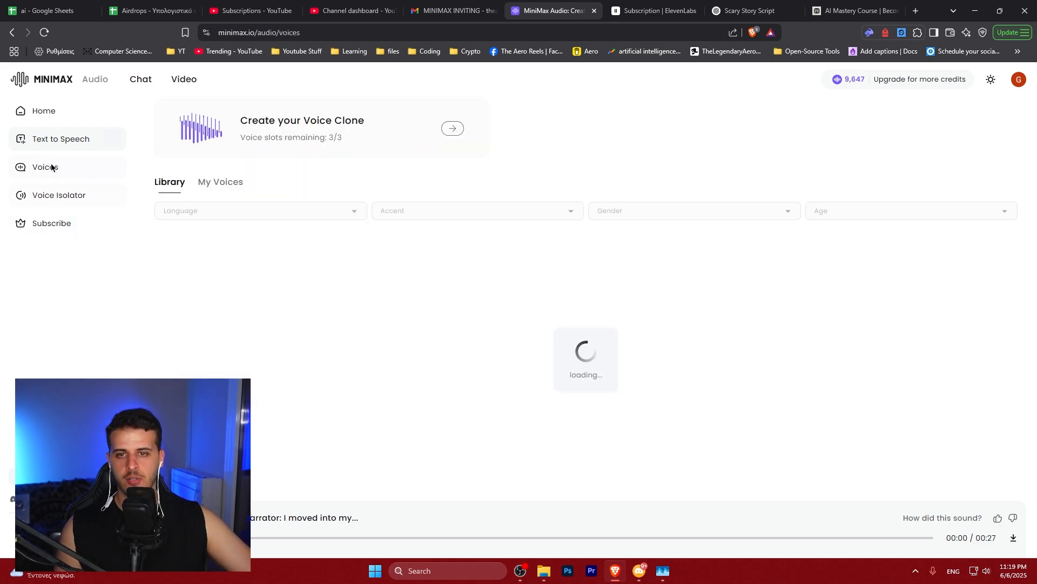
key("ctrl+Tab")
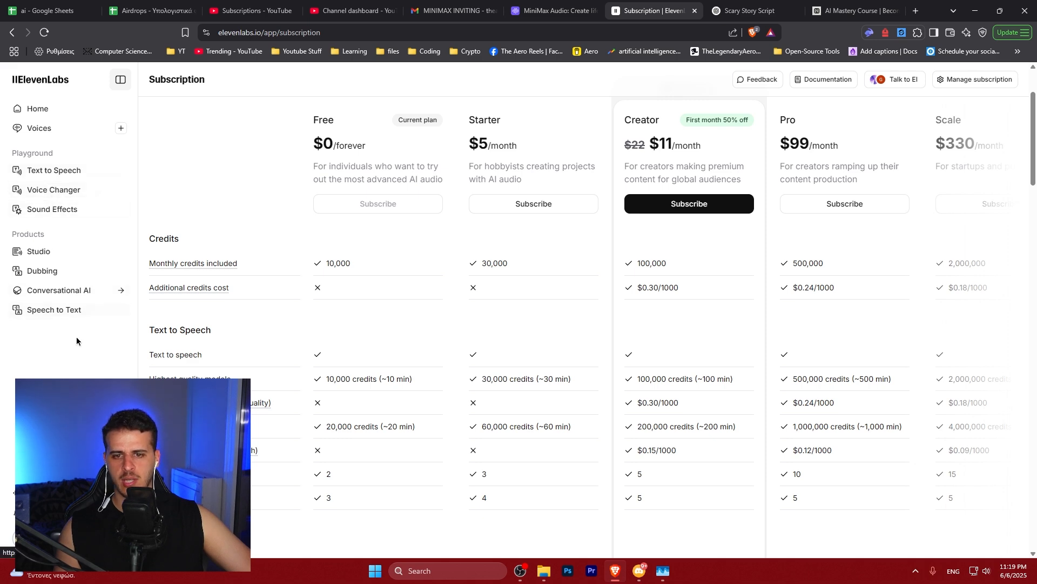
key("ctrl+shift+Tab")
left_click(43, 195)
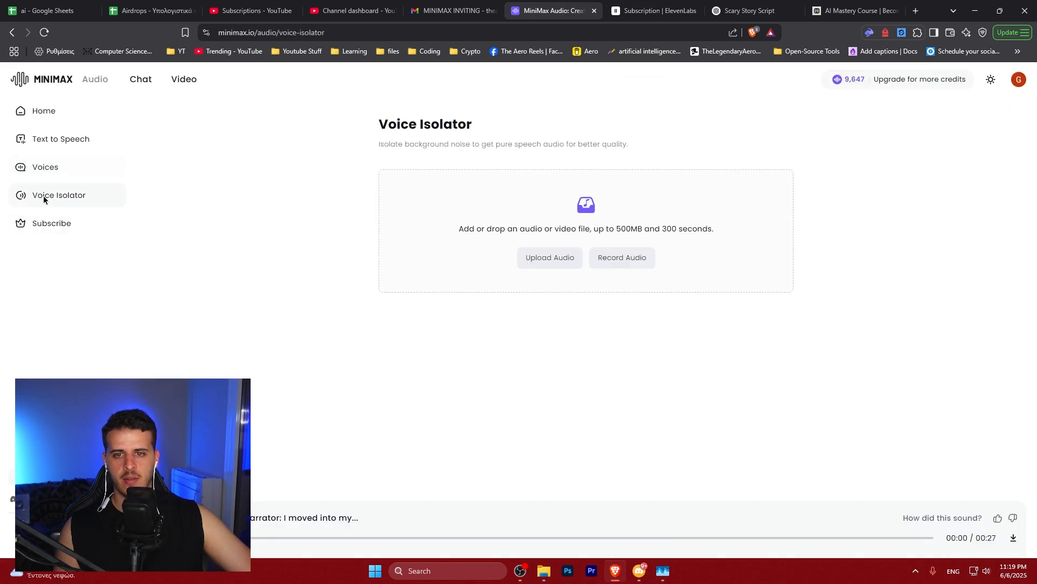
left_click_drag(750, 142, 473, 137)
left_click(505, 141)
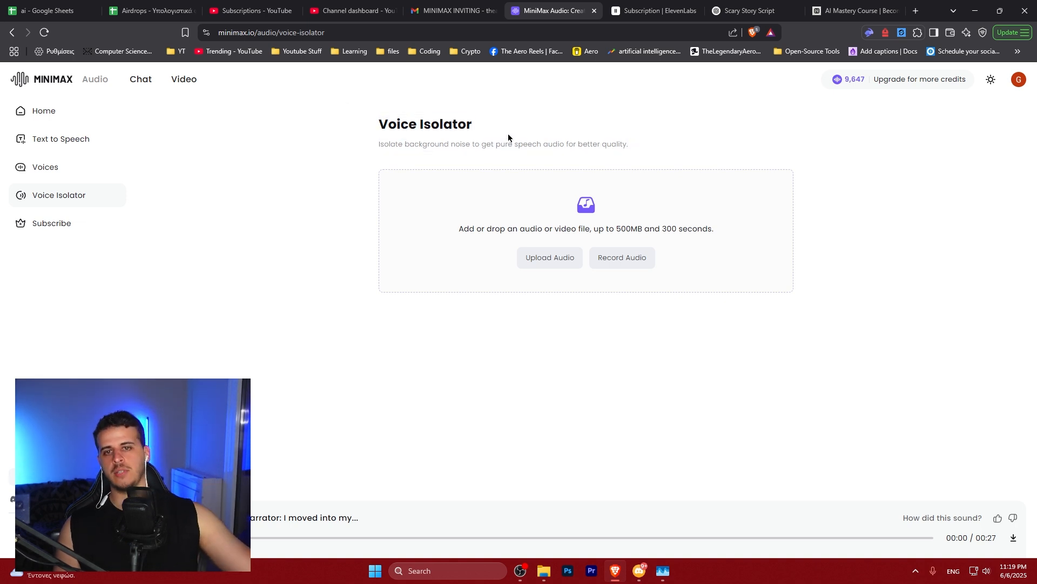
Open MiniMax's Text to Speech API documentation, dismiss the special offer and read the introduction
left_click(43, 476)
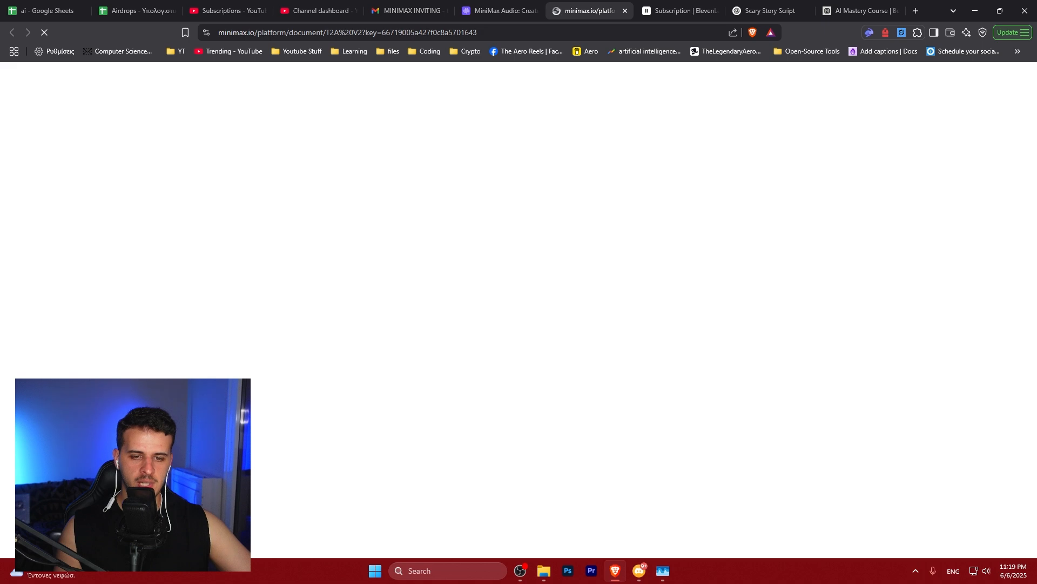
left_click(680, 8)
left_click(592, 6)
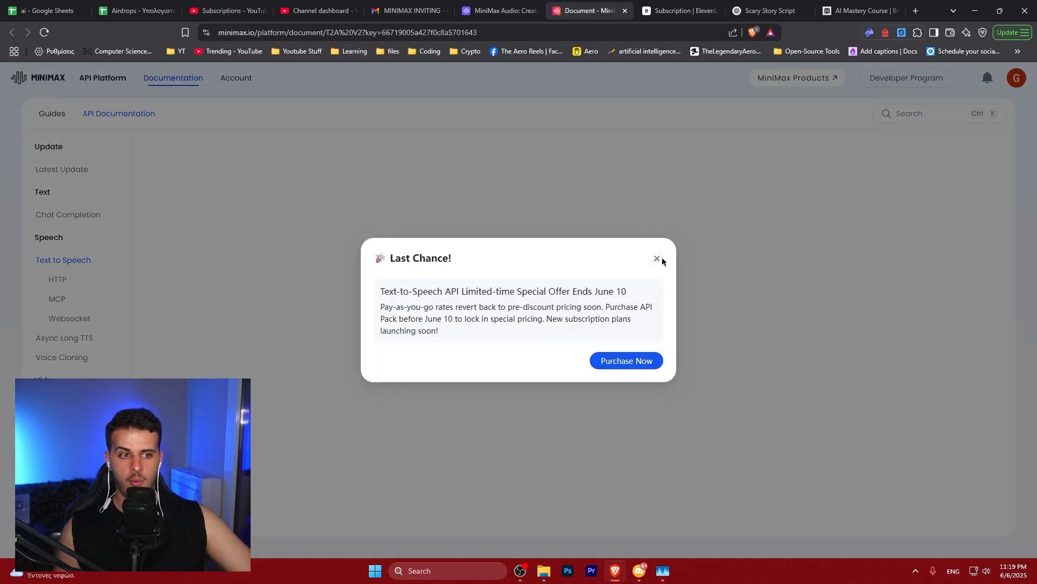
left_click(658, 259)
triple_click(594, 266)
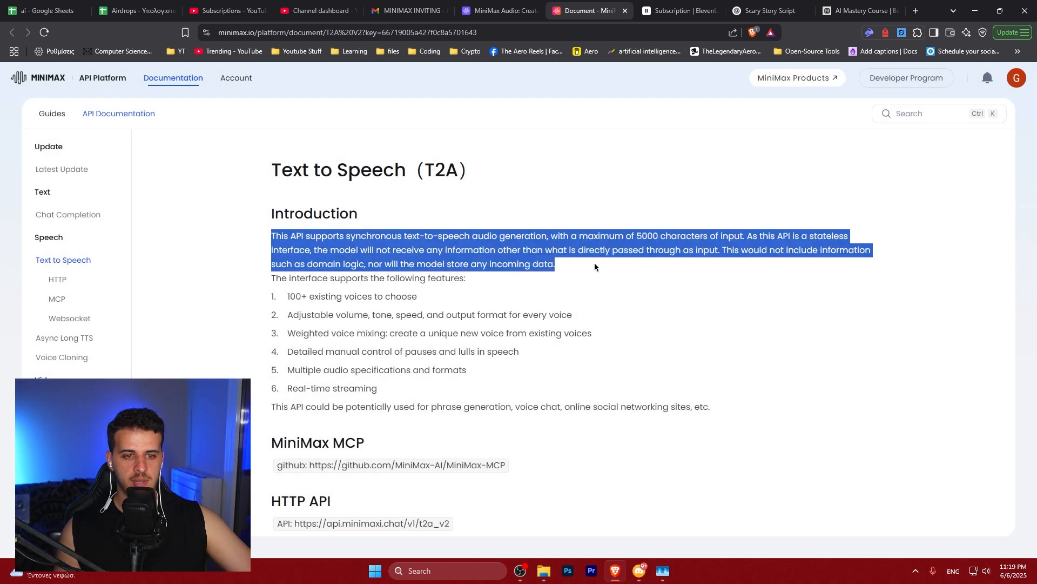
scroll(595, 267, "down", 4)
Close the MiniMax API documentation and return to ElevenLabs' Subscription page
left_click(500, 10)
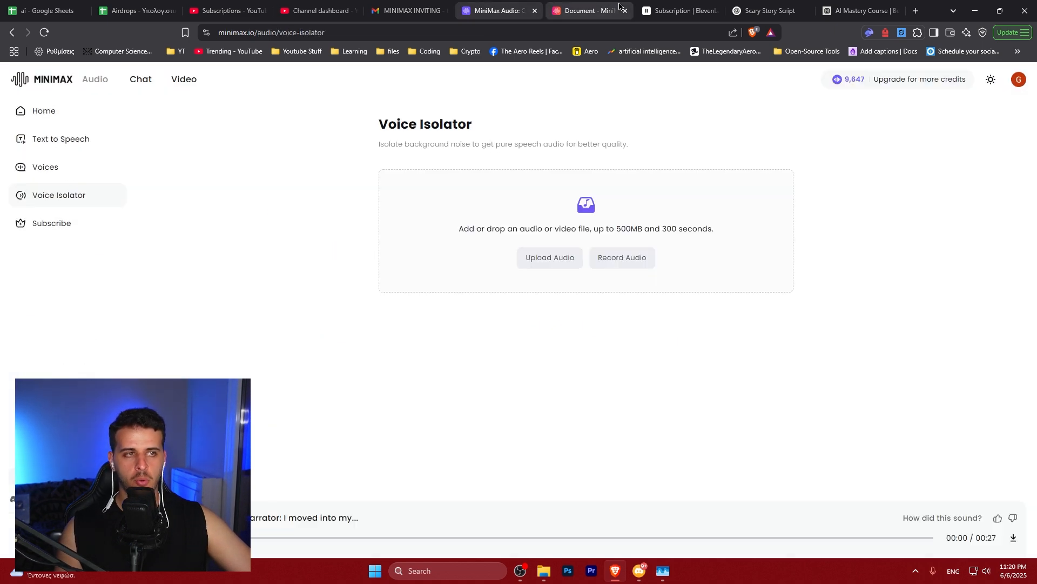
left_click(625, 10)
left_click(600, 10)
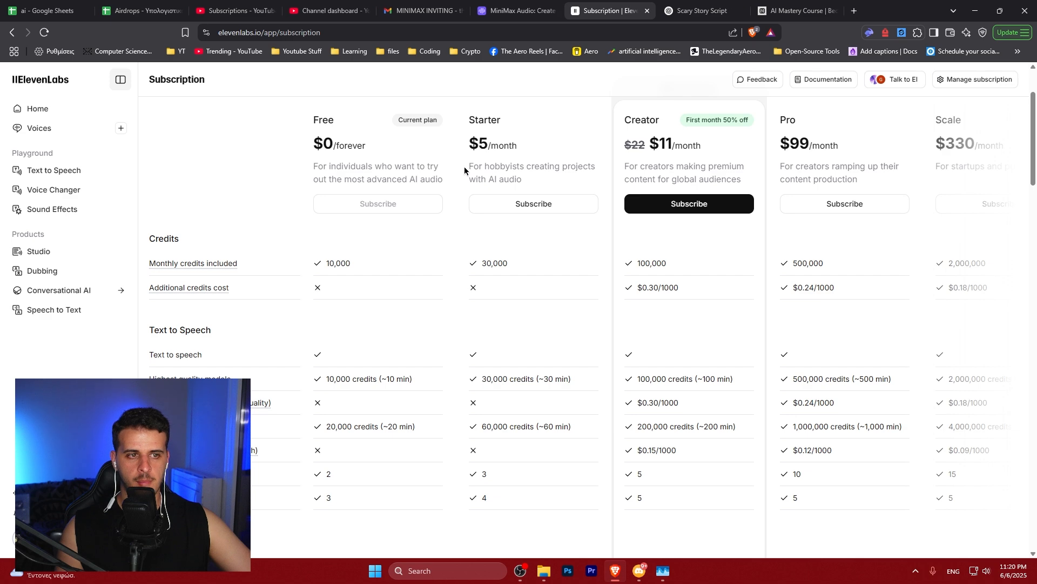
Check the price of ElevenLabs' Starter plan, and open MiniMax Audio's subscription plans to examine its Starter price and monthly credits
left_click_drag(468, 133, 538, 145)
left_click(577, 150)
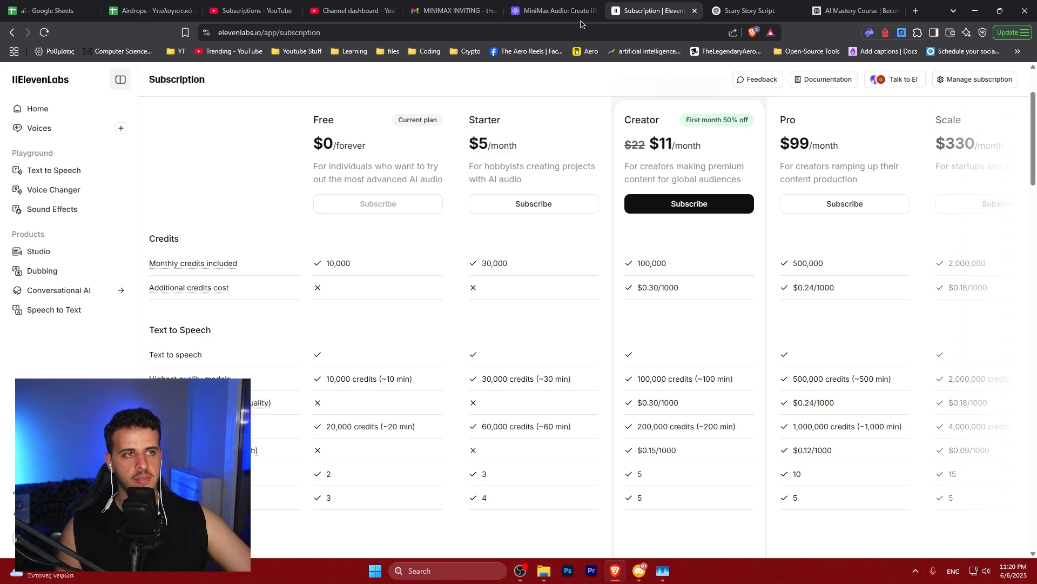
left_click(570, 11)
left_click(36, 224)
left_click_drag(379, 255, 481, 253)
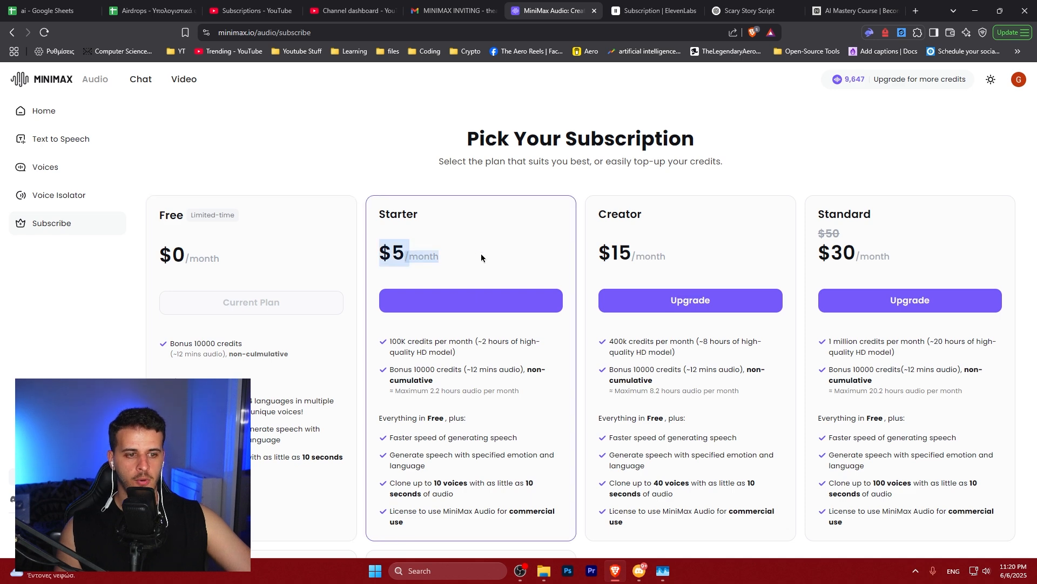
left_click(473, 298)
left_click(679, 243)
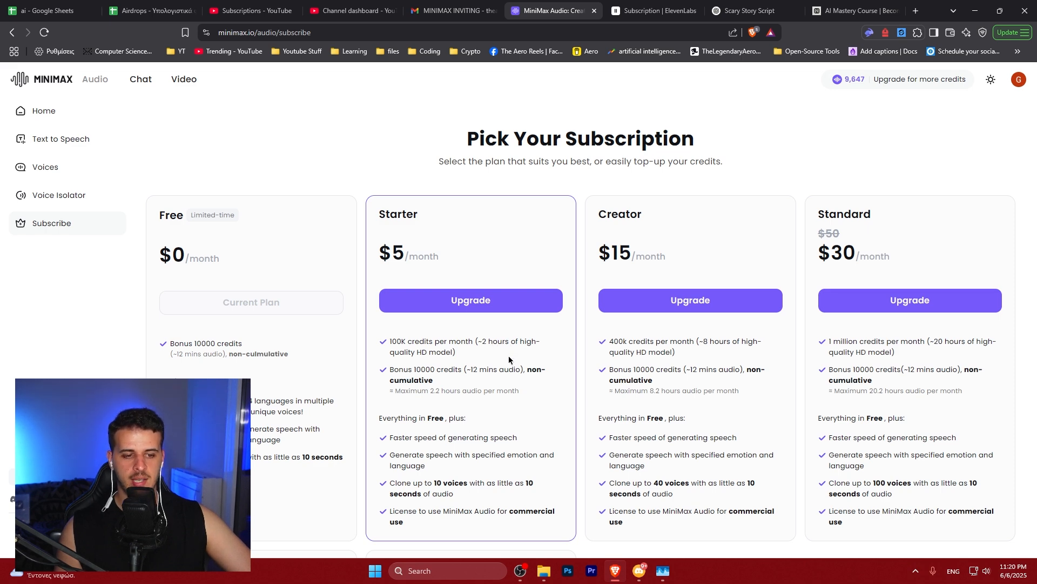
Compare the Starter and Creator plans' prices and monthly credits between the ElevenLabs and MiniMax Audio subscription pages, ending on ElevenLabs
left_click(643, 11)
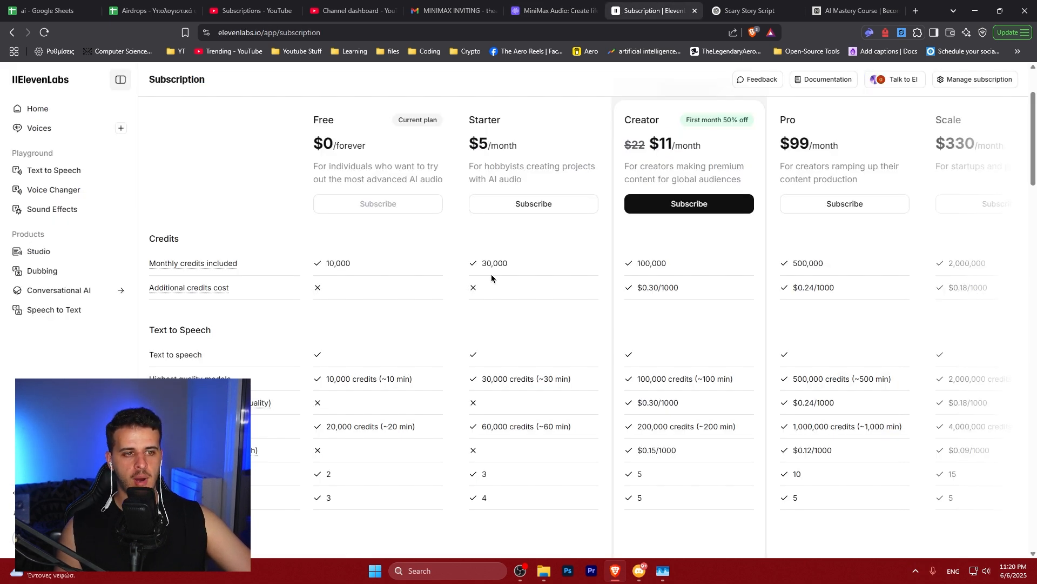
left_click(547, 8)
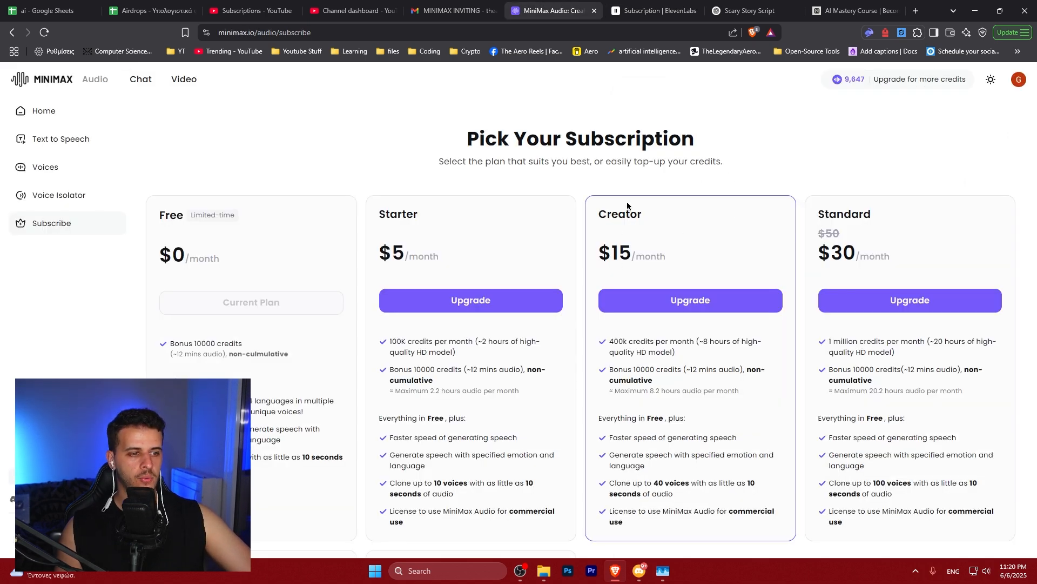
key("ctrl+Tab")
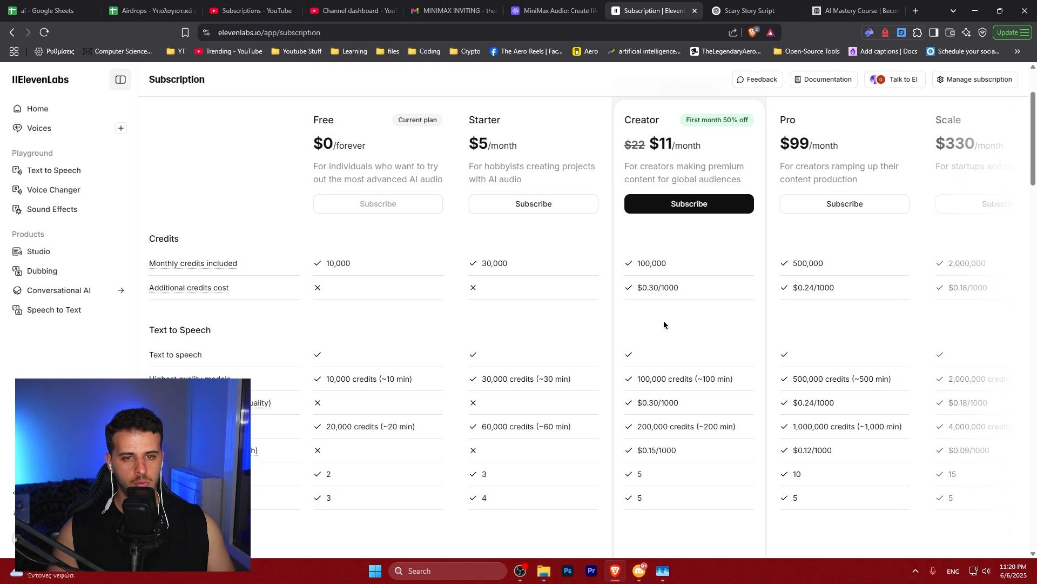